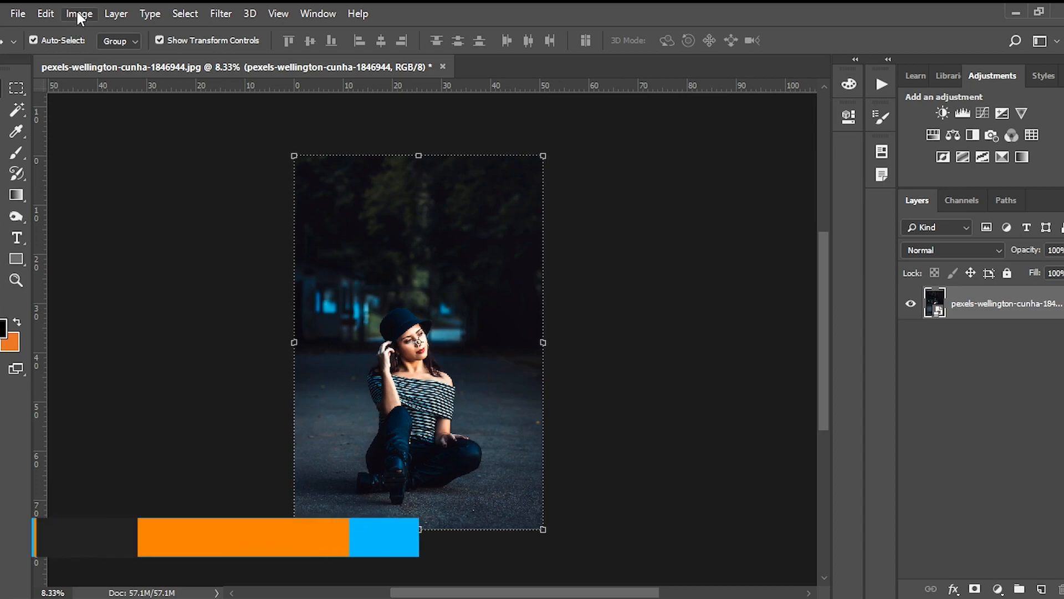
# Open a Levels adjustment on the photo layer and set the input black point to 26 and white point to 225
pyautogui.moveTo(109, 57)
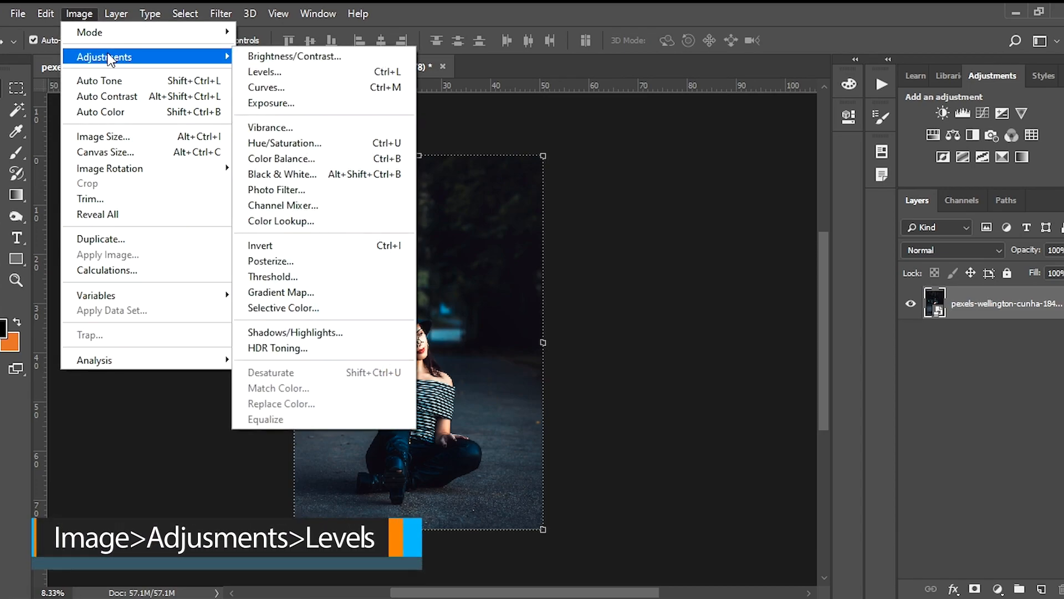
pyautogui.click(272, 72)
pyautogui.moveTo(914, 108); pyautogui.dragTo(841, 141)
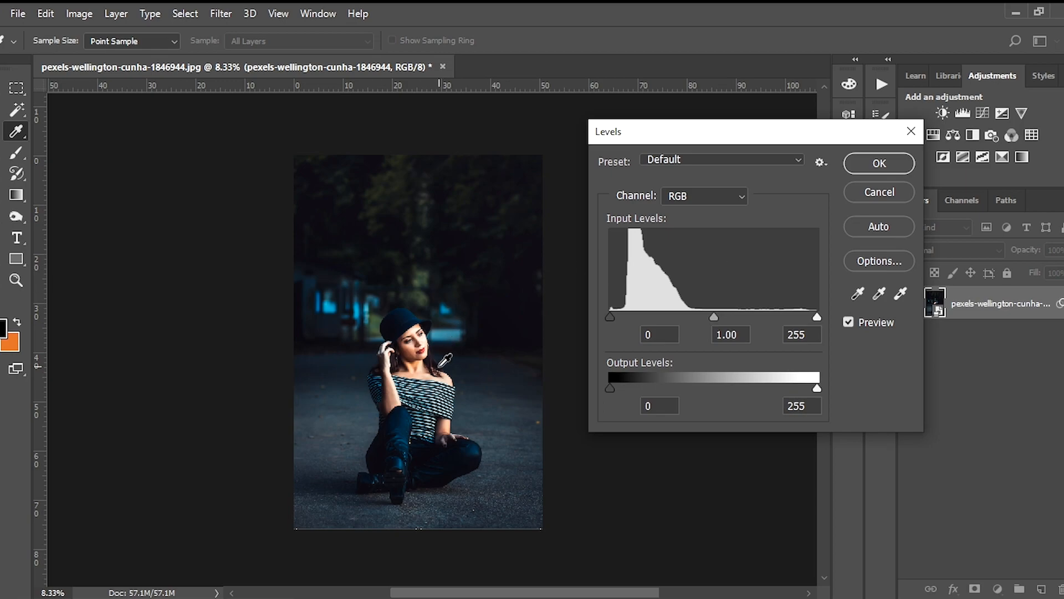
pyautogui.click(417, 343)
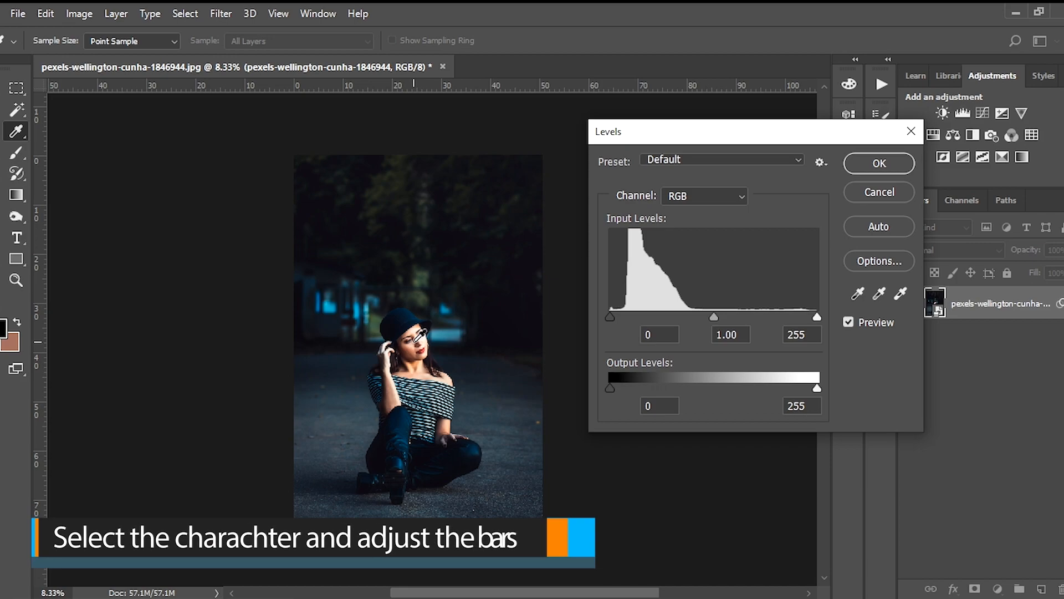
pyautogui.click(417, 340)
pyautogui.moveTo(610, 318); pyautogui.dragTo(631, 319)
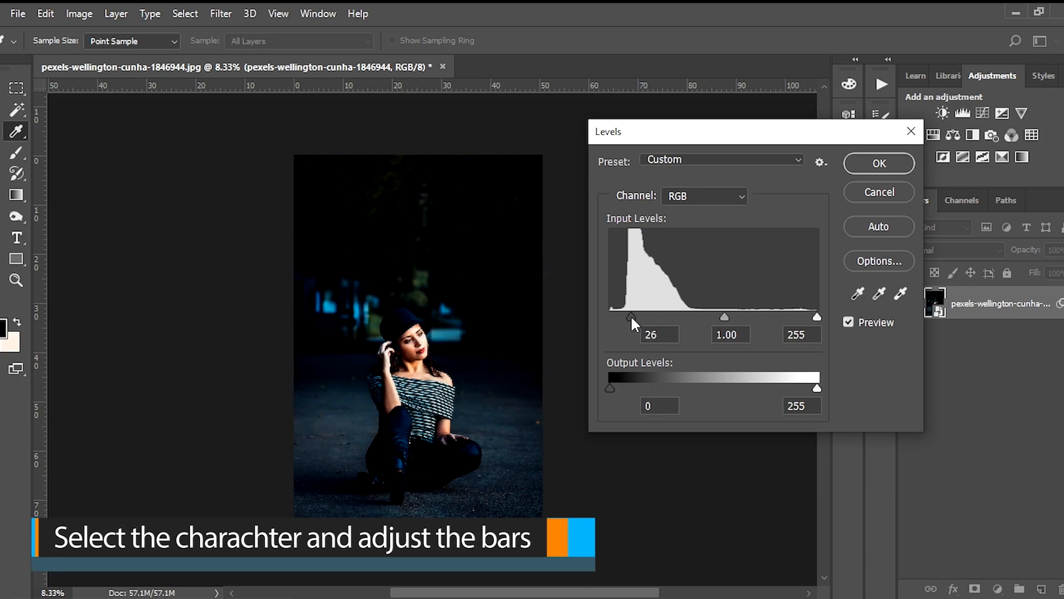
pyautogui.moveTo(724, 317)
pyautogui.mouseDown()
pyautogui.moveTo(733, 316)
pyautogui.moveTo(724, 317)
pyautogui.mouseUp()
pyautogui.moveTo(817, 317); pyautogui.dragTo(792, 317)
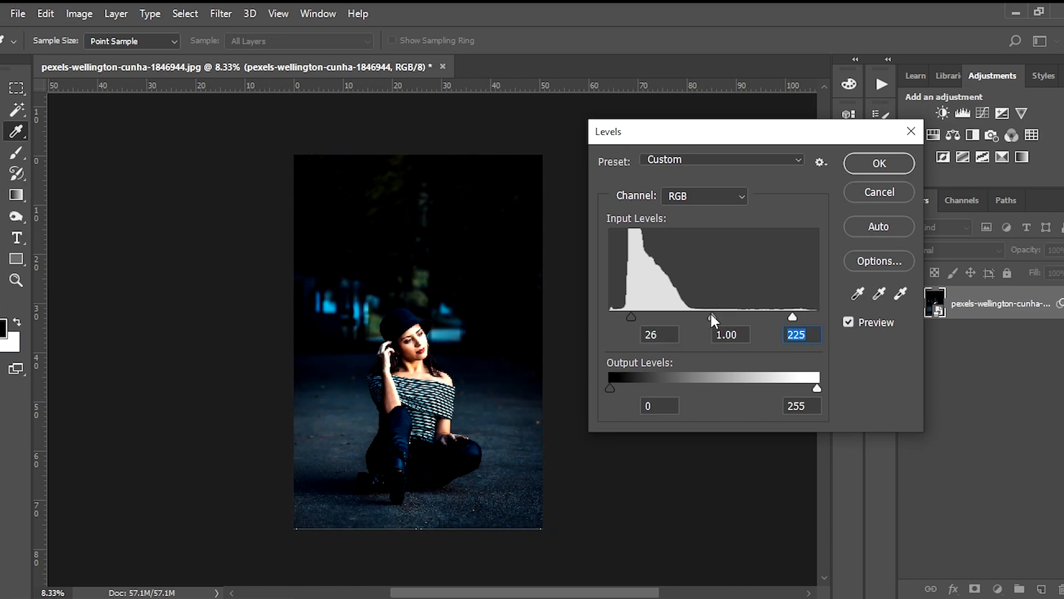
# Refine the Levels input values to black point 23, midtone 0.77 and white point 177
pyautogui.moveTo(715, 317); pyautogui.dragTo(726, 316)
pyautogui.moveTo(633, 311); pyautogui.dragTo(631, 312)
pyautogui.moveTo(796, 314); pyautogui.dragTo(703, 312)
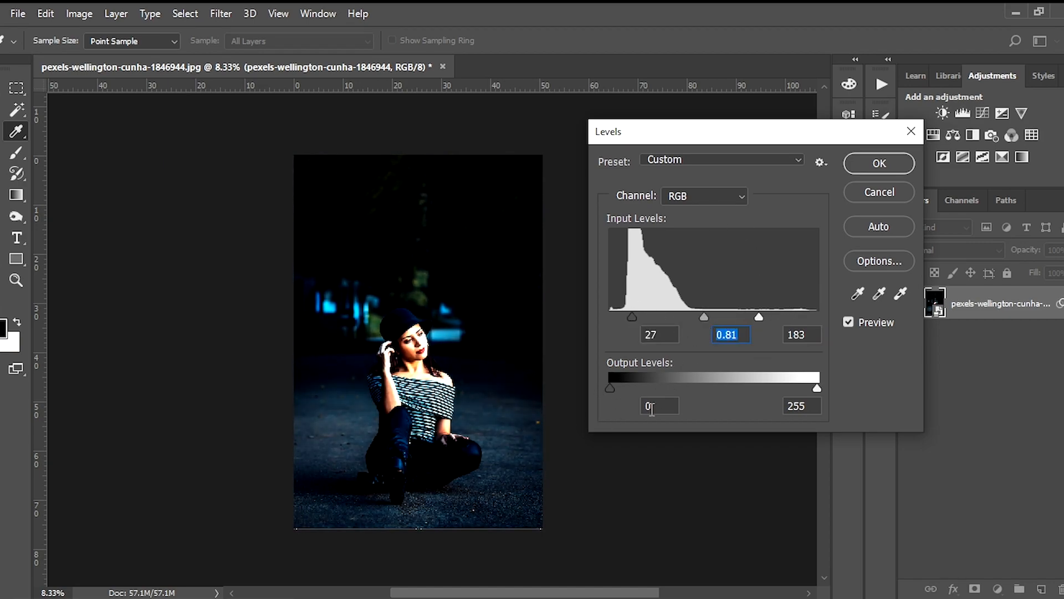
pyautogui.moveTo(633, 315); pyautogui.dragTo(629, 315)
pyautogui.moveTo(703, 315); pyautogui.dragTo(753, 317)
# Set the Levels output range to 21 and 222, change the input white point to 204, and apply the adjustment
pyautogui.moveTo(610, 388); pyautogui.dragTo(627, 384)
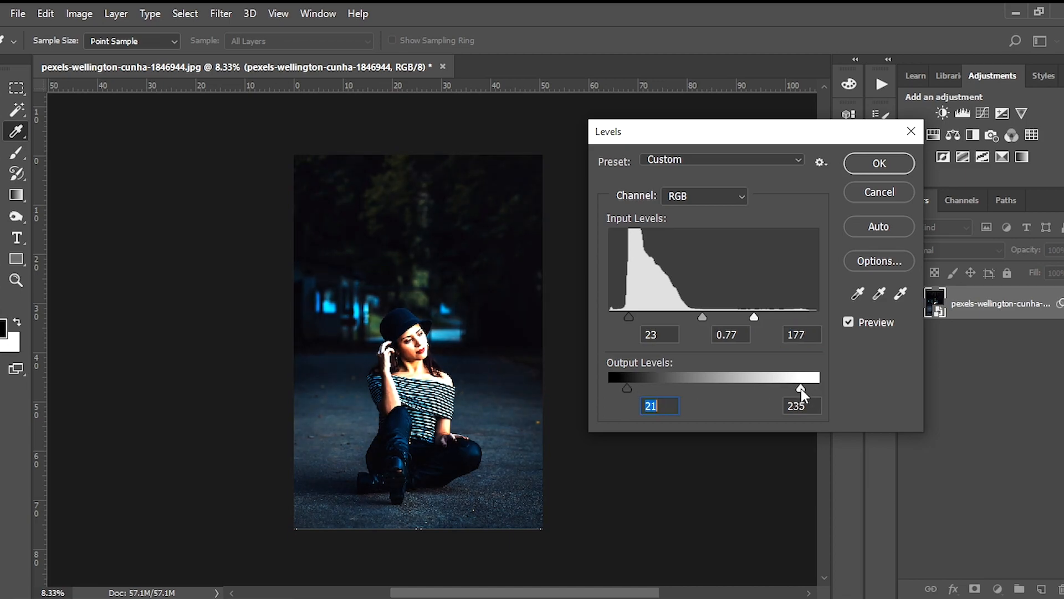
pyautogui.click(790, 386)
pyautogui.moveTo(759, 318); pyautogui.dragTo(775, 317)
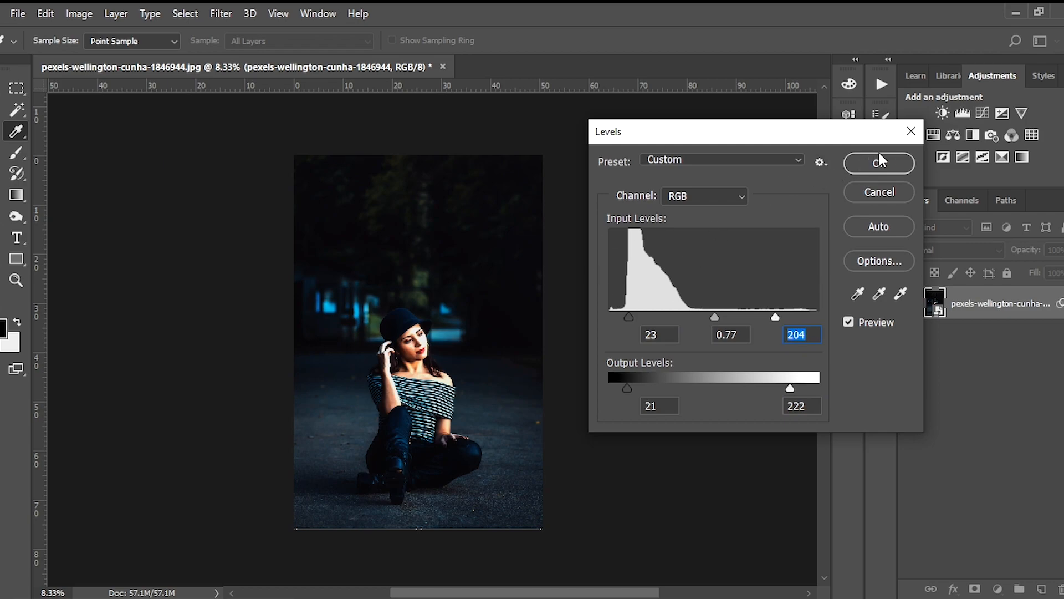
pyautogui.click(900, 164)
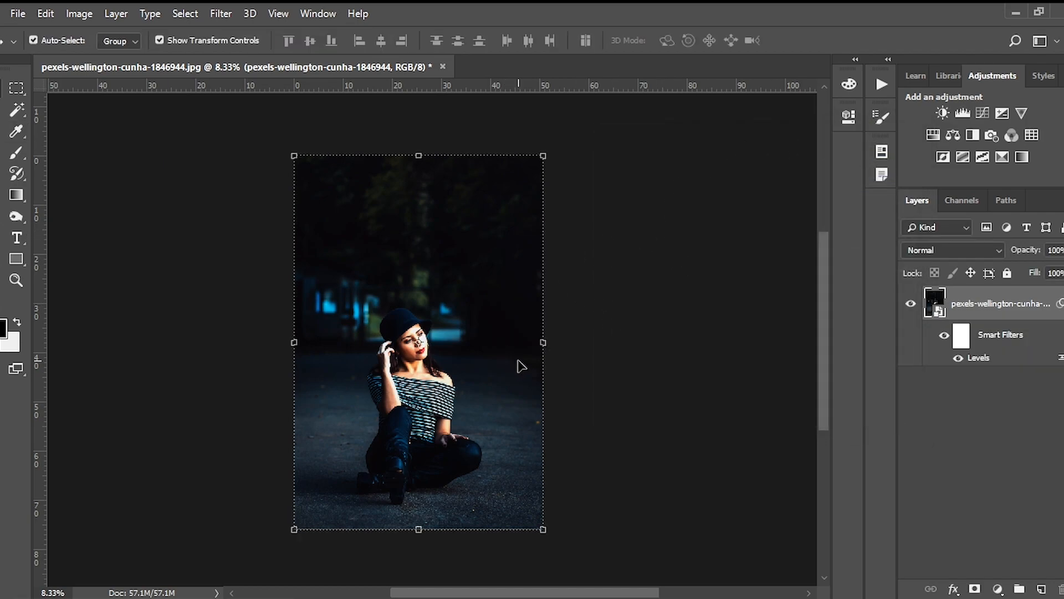
# Open a Hue/Saturation adjustment on the photo and shift hue to +18 and saturation to +37
pyautogui.click(82, 15)
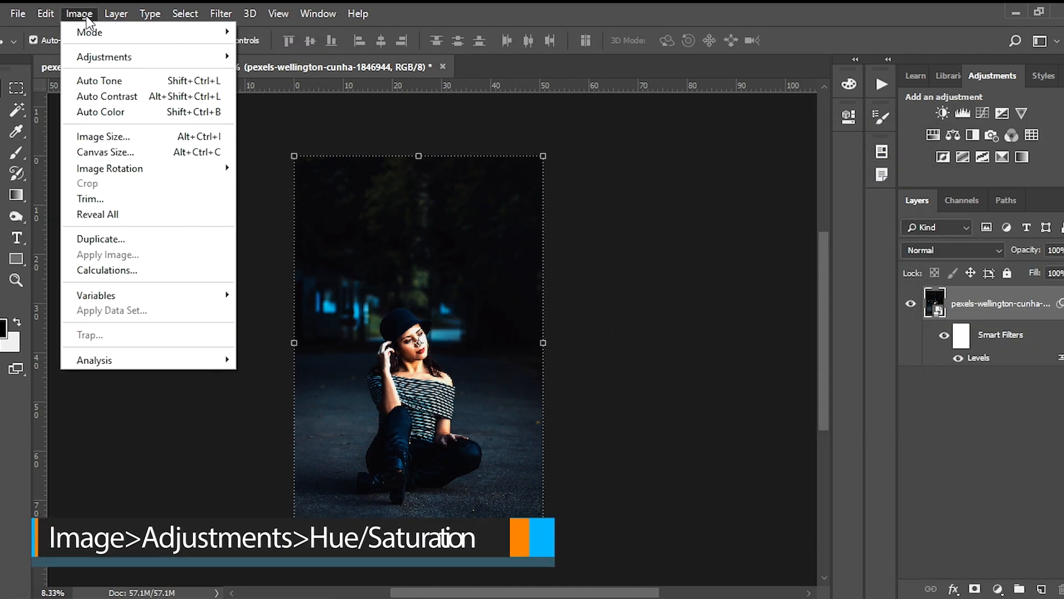
pyautogui.moveTo(116, 59)
pyautogui.click(276, 143)
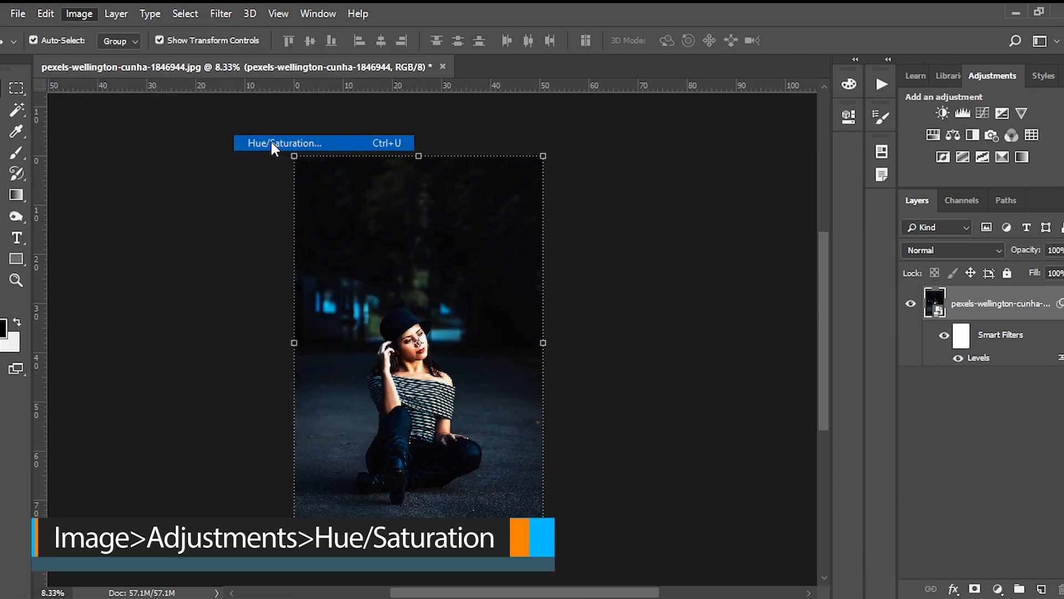
pyautogui.moveTo(780, 88); pyautogui.dragTo(751, 114)
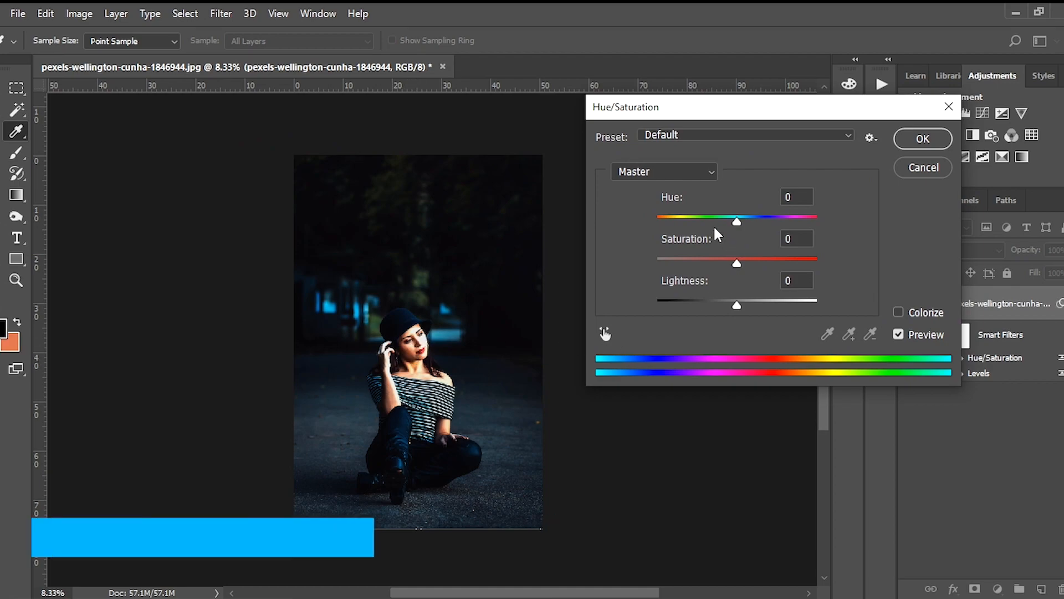
pyautogui.moveTo(738, 220); pyautogui.dragTo(754, 222)
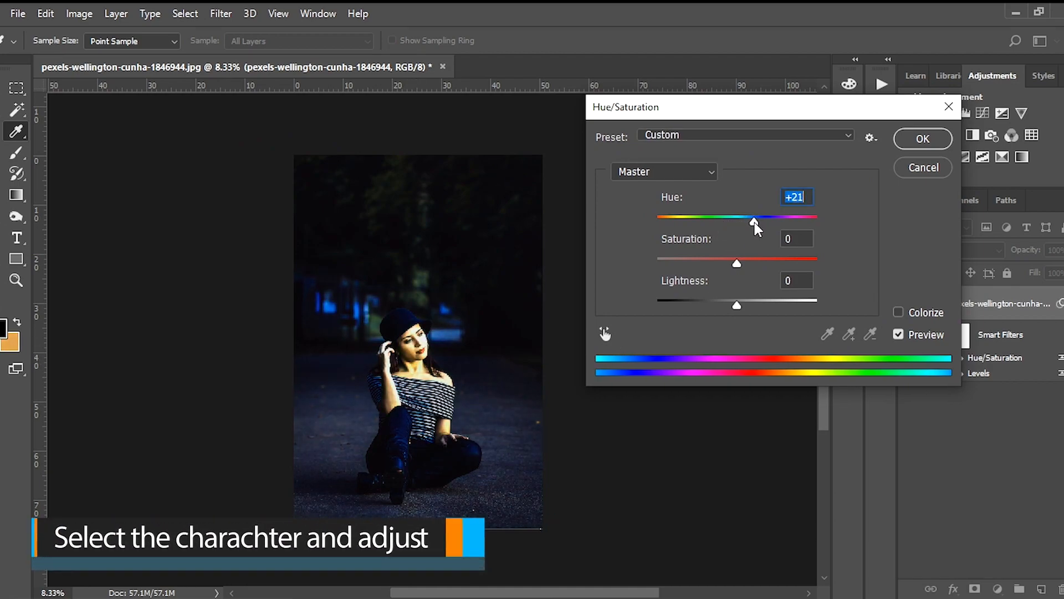
pyautogui.moveTo(736, 263); pyautogui.dragTo(754, 263)
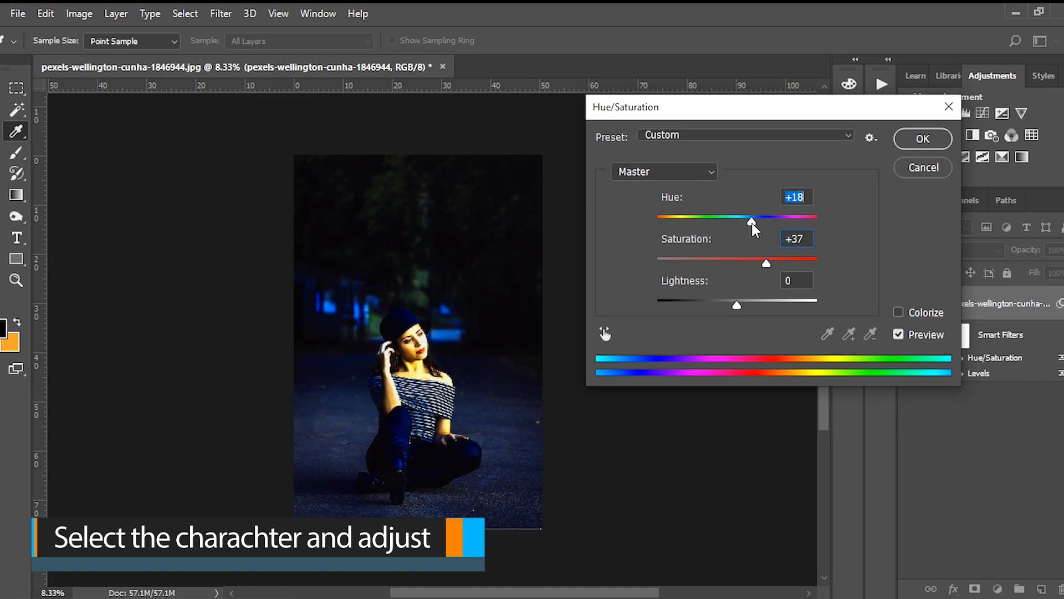
# Fine-tune Hue/Saturation with a smaller positive hue shift, slightly stronger saturation and lightness near zero
pyautogui.moveTo(736, 302); pyautogui.dragTo(731, 305)
pyautogui.moveTo(766, 263); pyautogui.dragTo(774, 264)
pyautogui.moveTo(749, 221)
pyautogui.mouseDown()
pyautogui.moveTo(723, 221)
pyautogui.moveTo(740, 223)
pyautogui.mouseUp()
pyautogui.moveTo(723, 306); pyautogui.dragTo(736, 308)
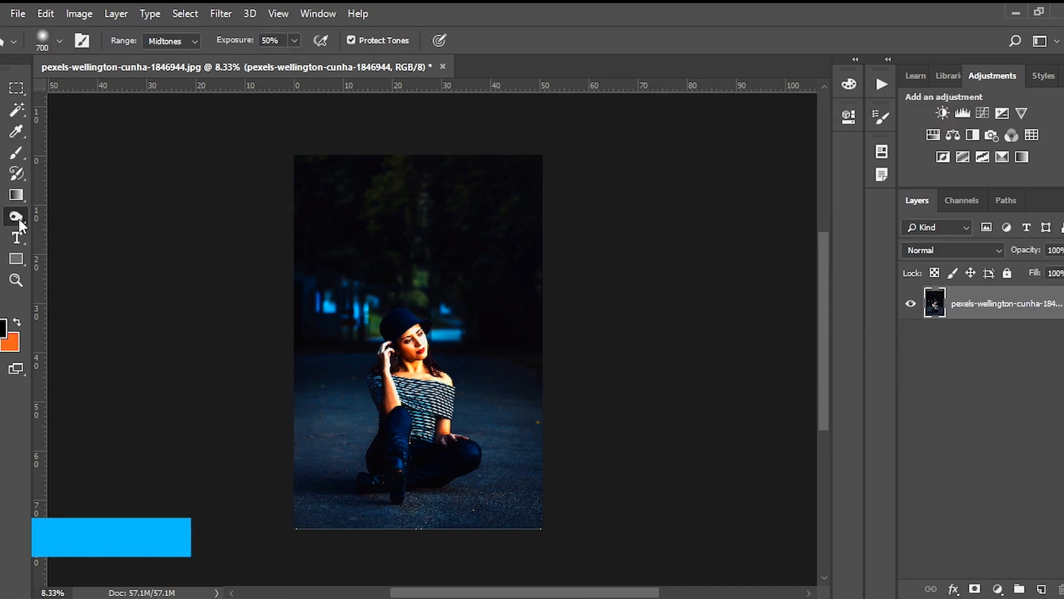
# Darken the ground around the seated woman with the Burn tool at size 700, Midtones range and 50% exposure
pyautogui.rightClick(19, 218)
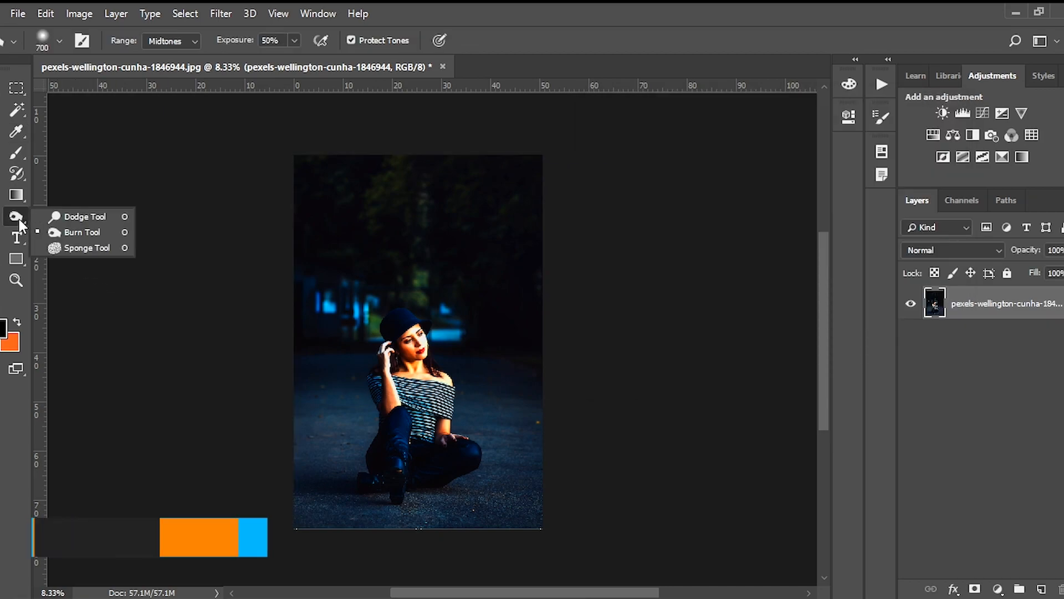
pyautogui.click(81, 232)
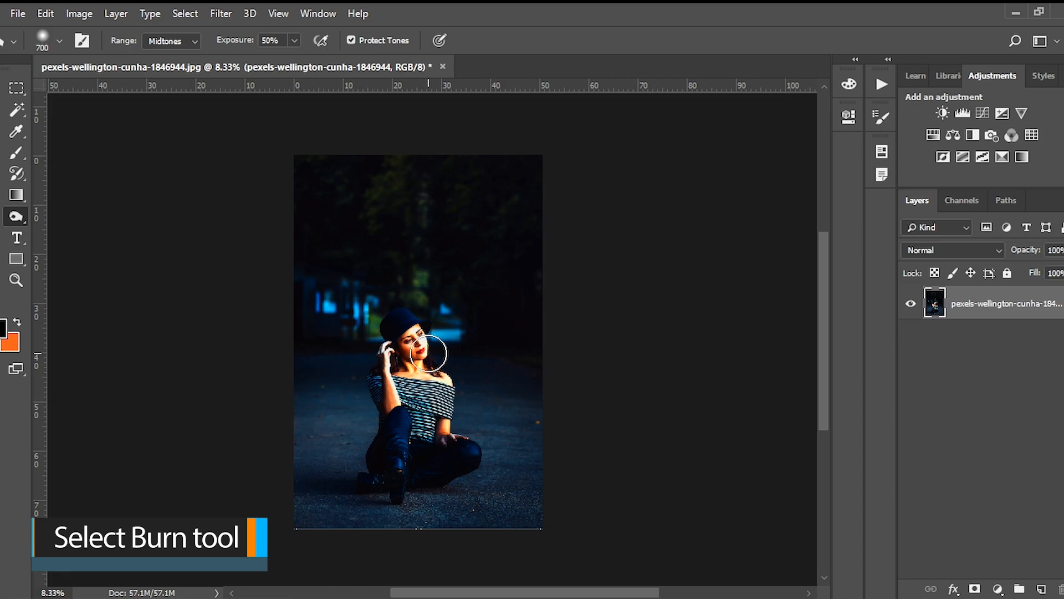
pyautogui.press('z')
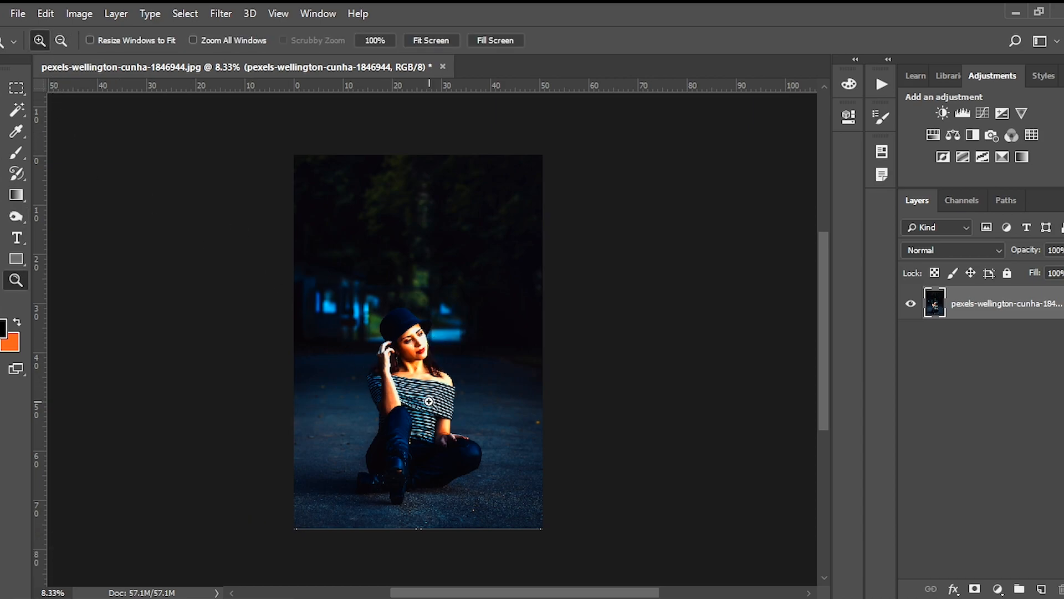
pyautogui.click(428, 400)
pyautogui.scroll(-1, 438, 377)
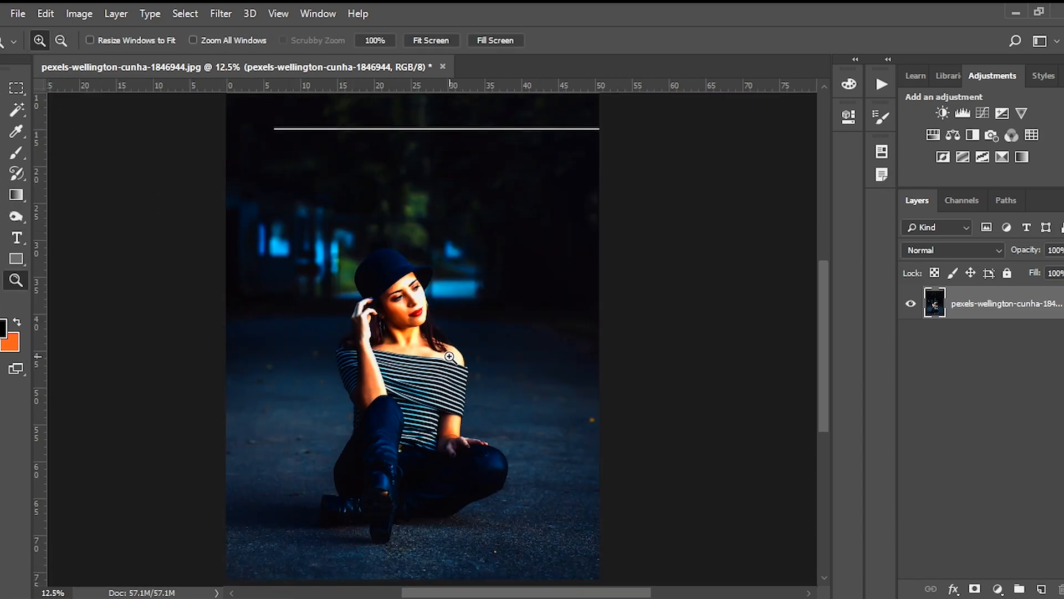
pyautogui.click(449, 356)
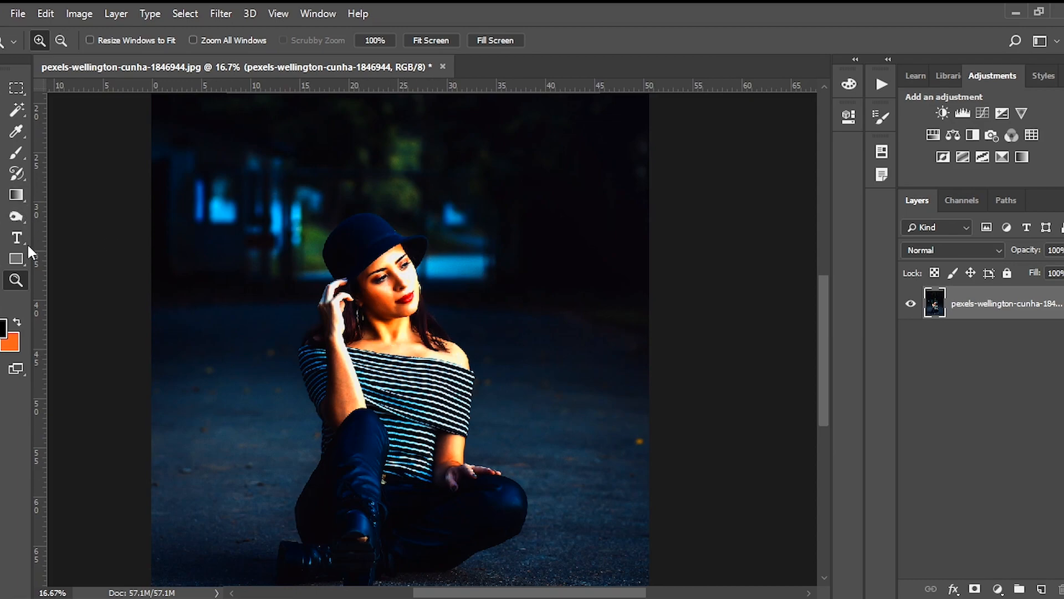
pyautogui.click(16, 219)
pyautogui.rightClick(18, 220)
pyautogui.click(64, 233)
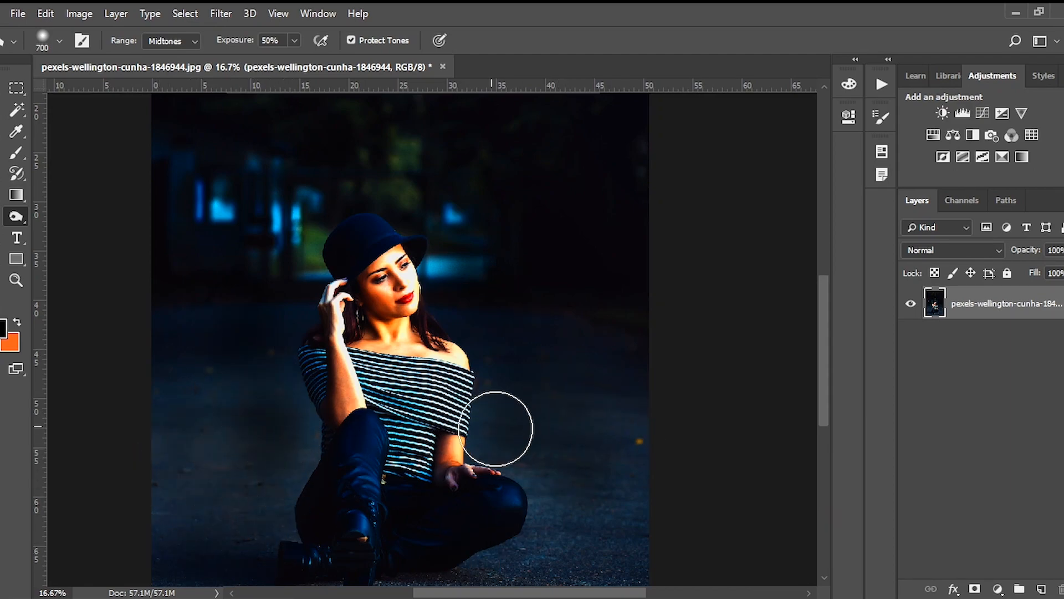
# Enlarge the Burn brush to 1400 and darken the ground toward the photo's outer edges
pyautogui.press('z')
pyautogui.keyDown('alt'); pyautogui.click(348, 363); pyautogui.keyUp('alt')
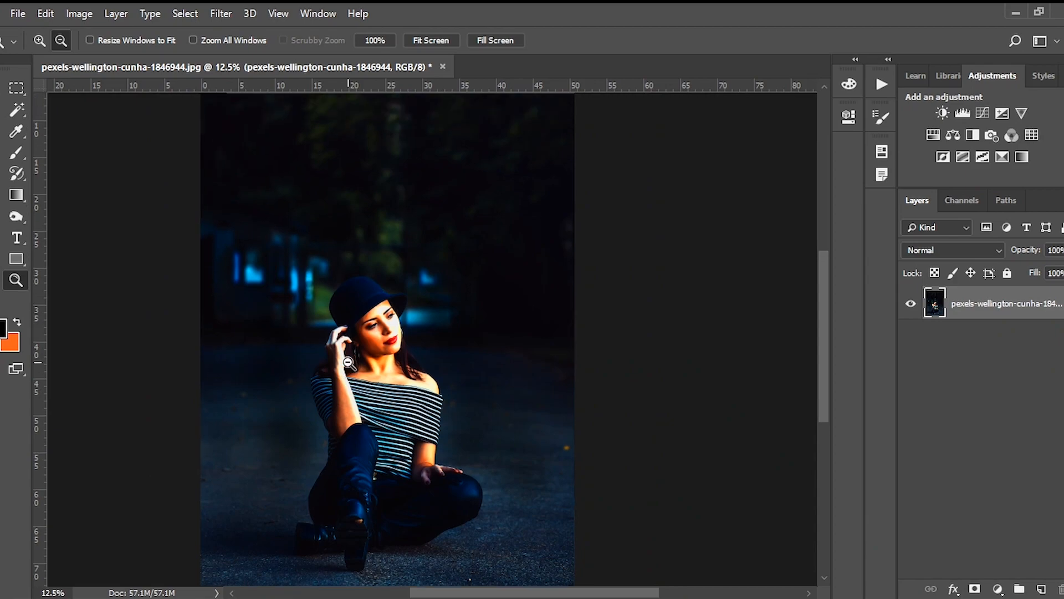
pyautogui.keyDown('alt'); pyautogui.click(348, 363); pyautogui.keyUp('alt')
pyautogui.press('o')
pyautogui.press(']')
pyautogui.press(']')
pyautogui.press(']')
pyautogui.press(']')
pyautogui.press(']')
pyautogui.press(']')
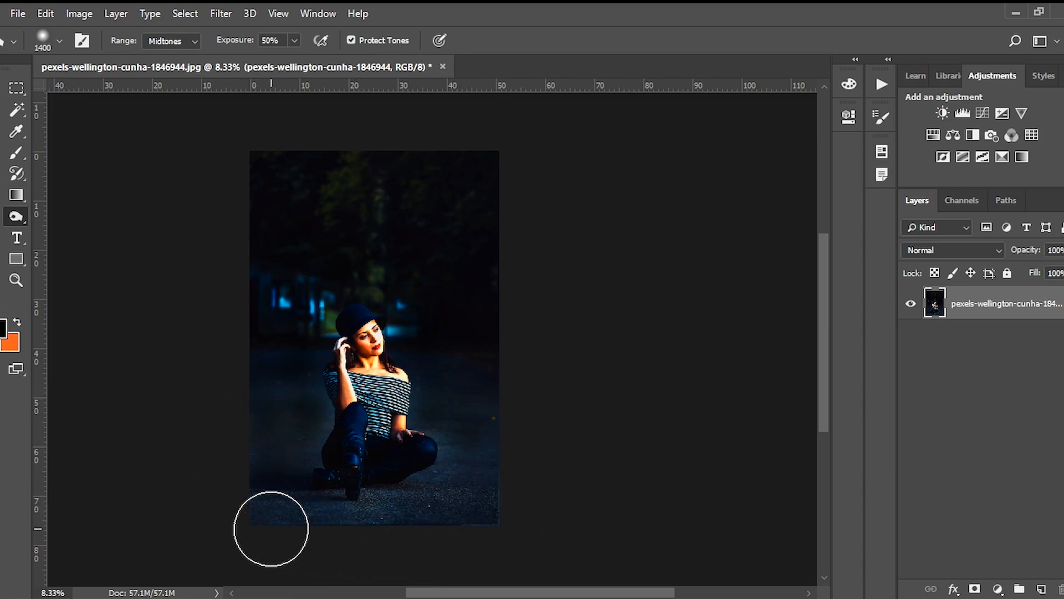
# Lighten the outer edges of the woman's striped sleeve and side with the Dodge tool, using a size 60 brush
pyautogui.rightClick(16, 216)
pyautogui.click(79, 217)
pyautogui.press('z')
pyautogui.click(355, 362)
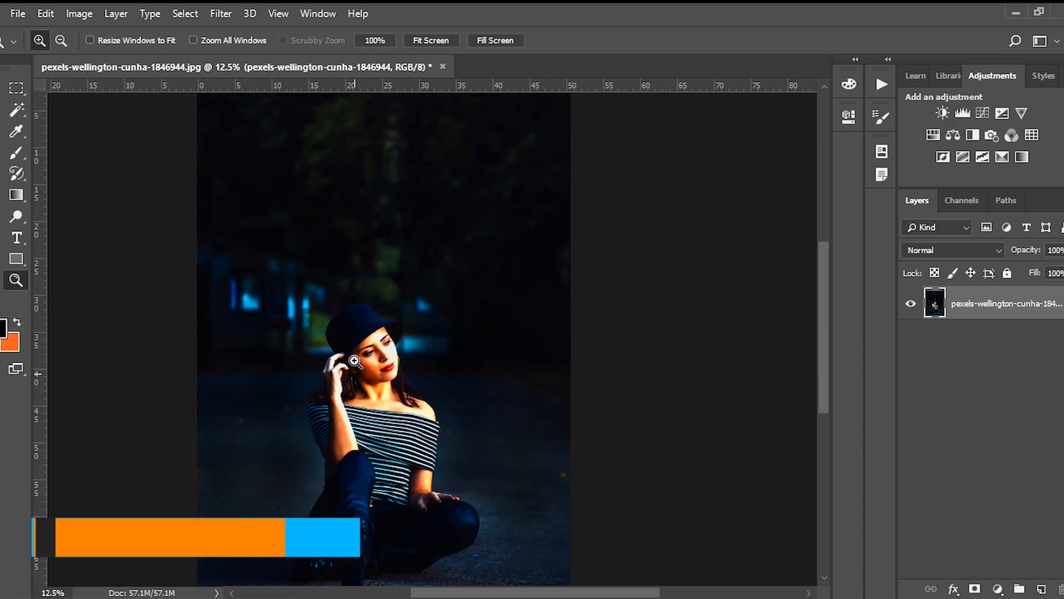
pyautogui.click(343, 386)
pyautogui.click(330, 391)
pyautogui.click(310, 402)
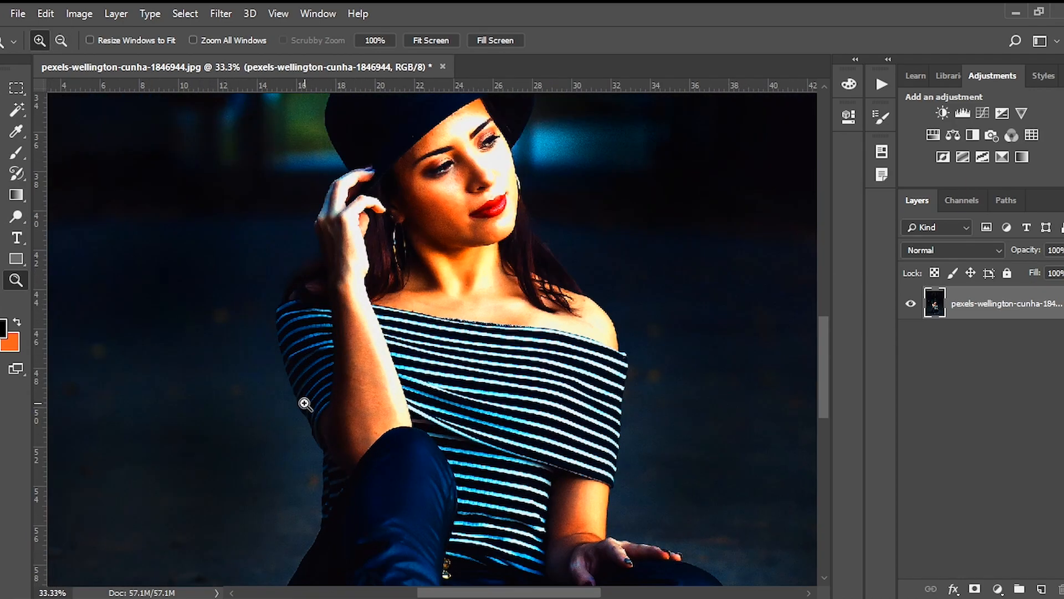
pyautogui.click(303, 403)
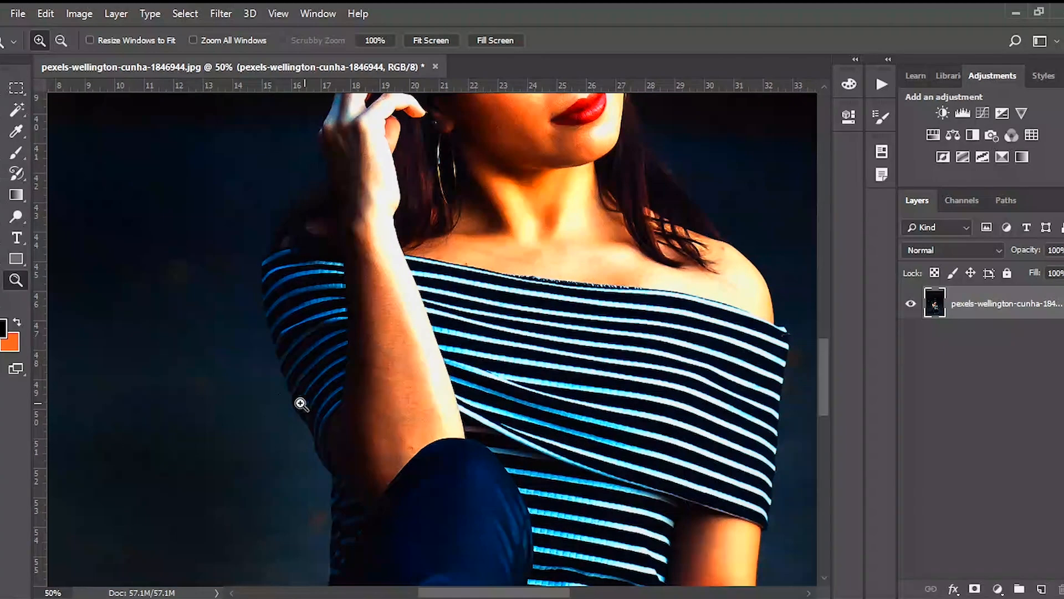
pyautogui.click(15, 216)
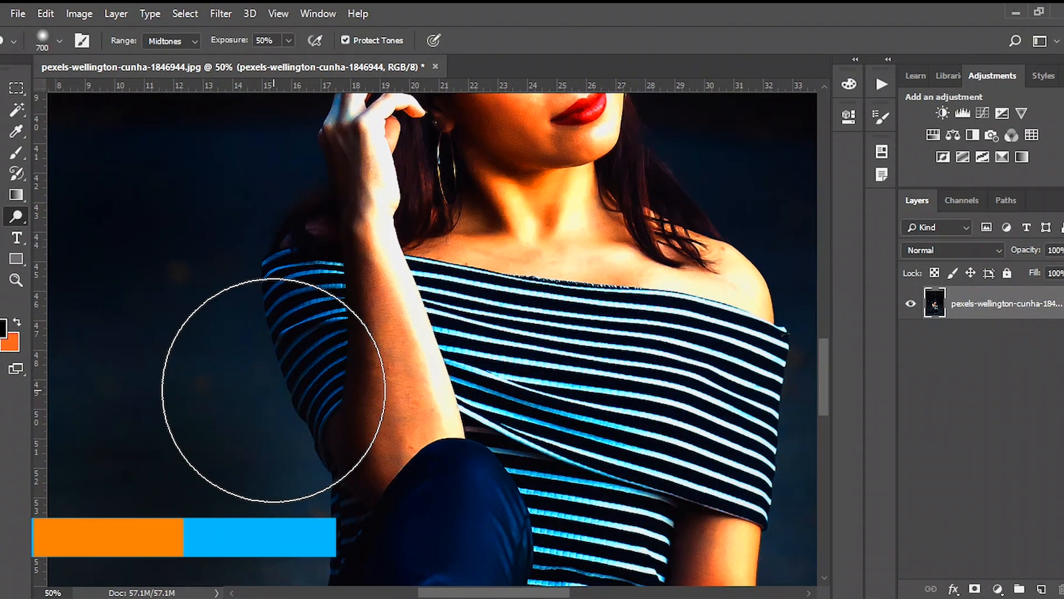
pyautogui.press('[')
pyautogui.press('[')
pyautogui.press('[')
pyautogui.press('[')
pyautogui.press('[')
pyautogui.press('[')
pyautogui.press('[')
pyautogui.press('[')
pyautogui.press('[')
pyautogui.press('[')
pyautogui.press('[')
pyautogui.press('[')
pyautogui.press('[')
pyautogui.press('[')
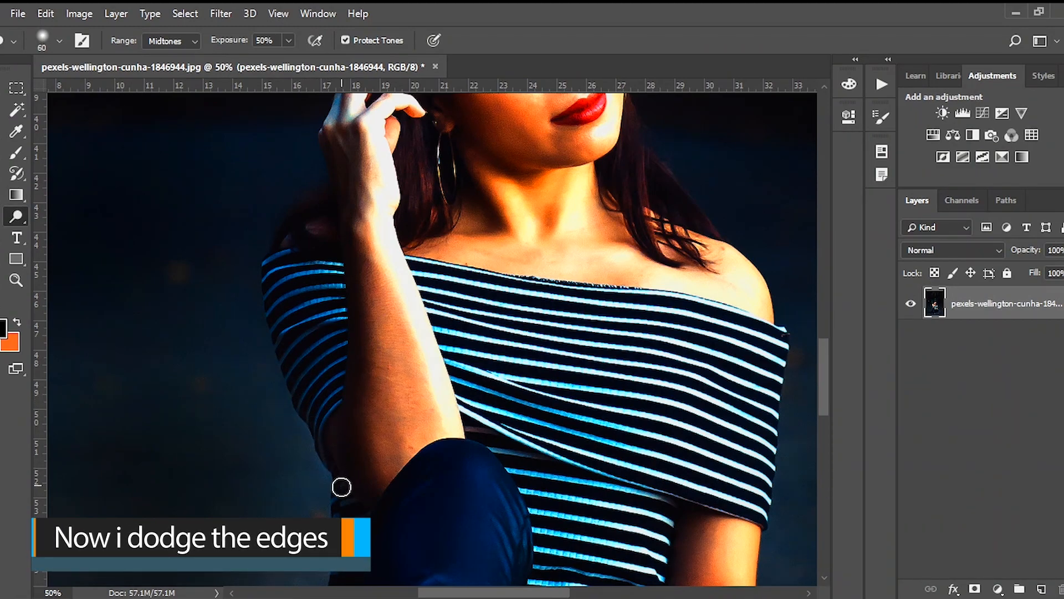
pyautogui.scroll(-5, 352, 423)
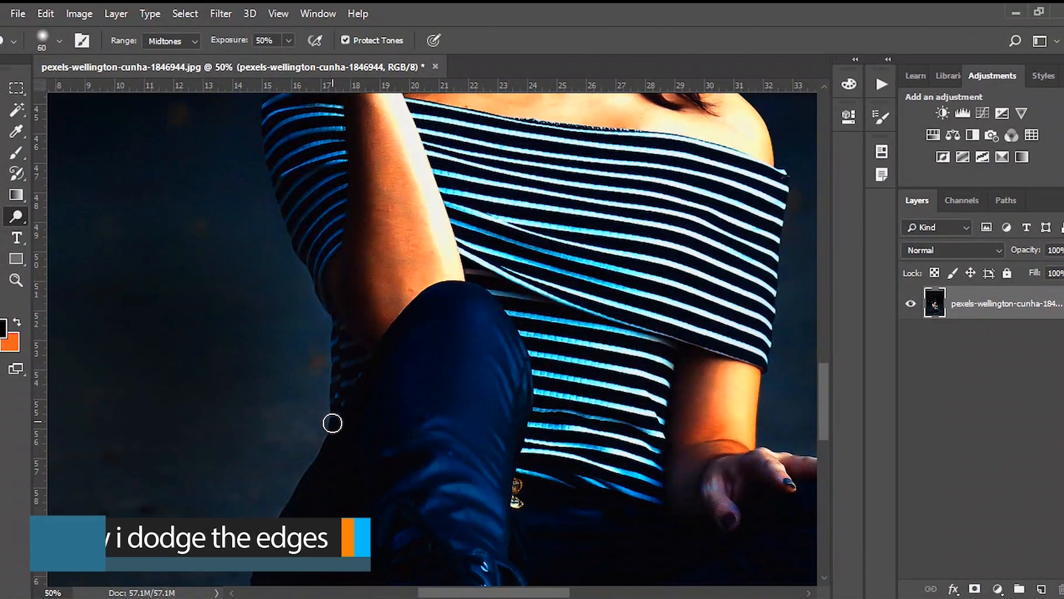
pyautogui.scroll(5, 339, 335)
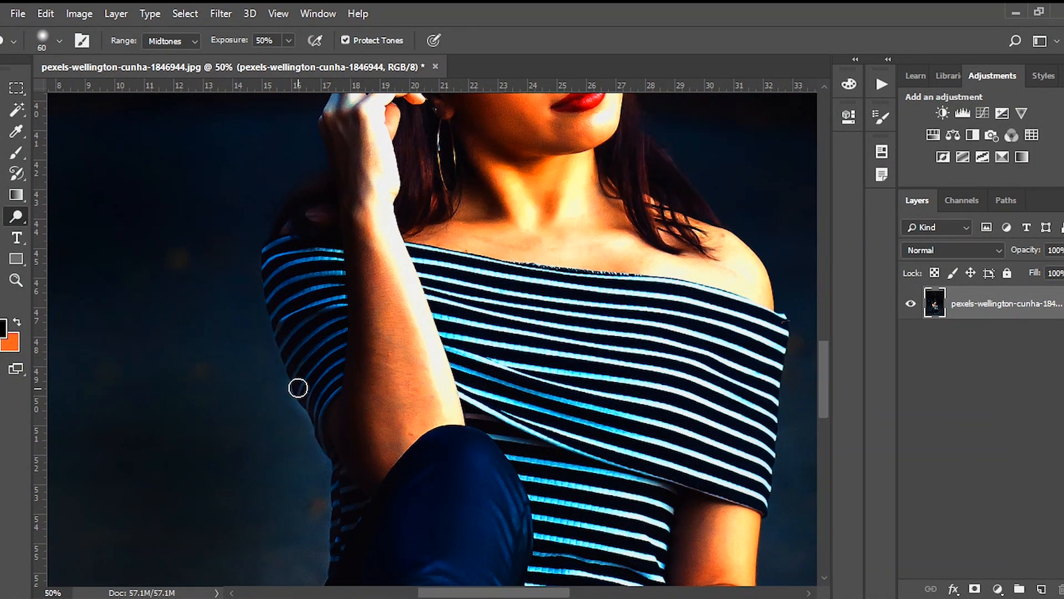
# Dodge the outline of the hat's brim and crown with the size 60 brush
pyautogui.scroll(12, 265, 254)
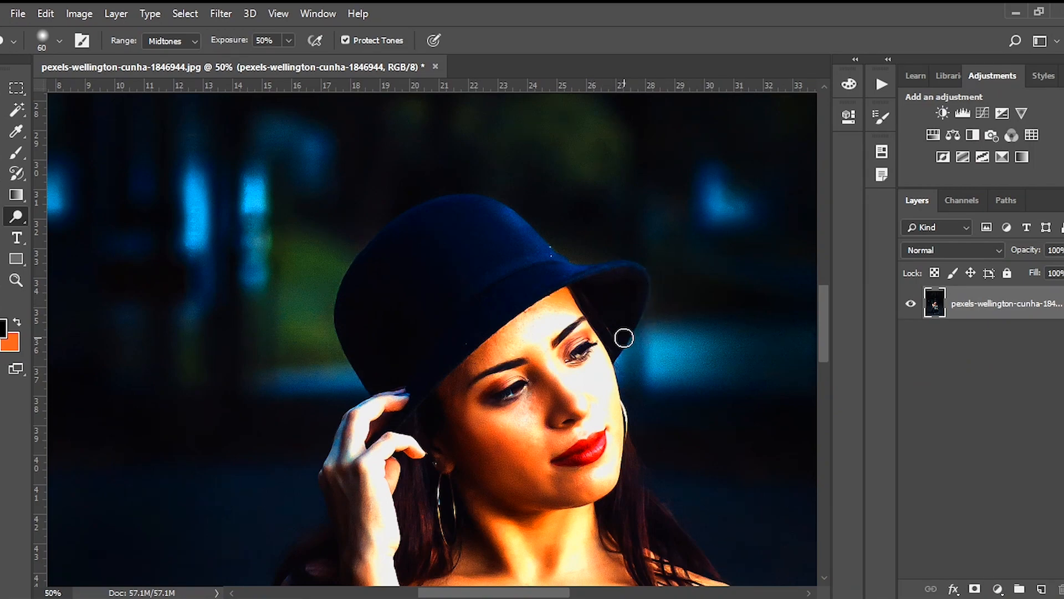
pyautogui.moveTo(619, 362)
pyautogui.mouseDown()
pyautogui.moveTo(642, 330)
pyautogui.moveTo(612, 362)
pyautogui.moveTo(645, 289)
pyautogui.mouseUp()
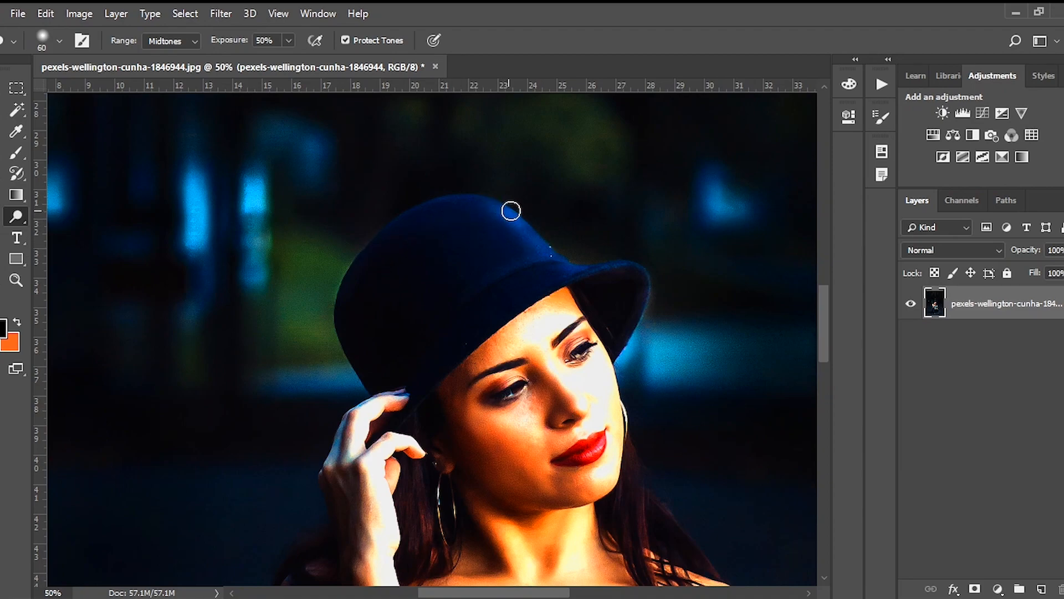
pyautogui.scroll(-2, 388, 327)
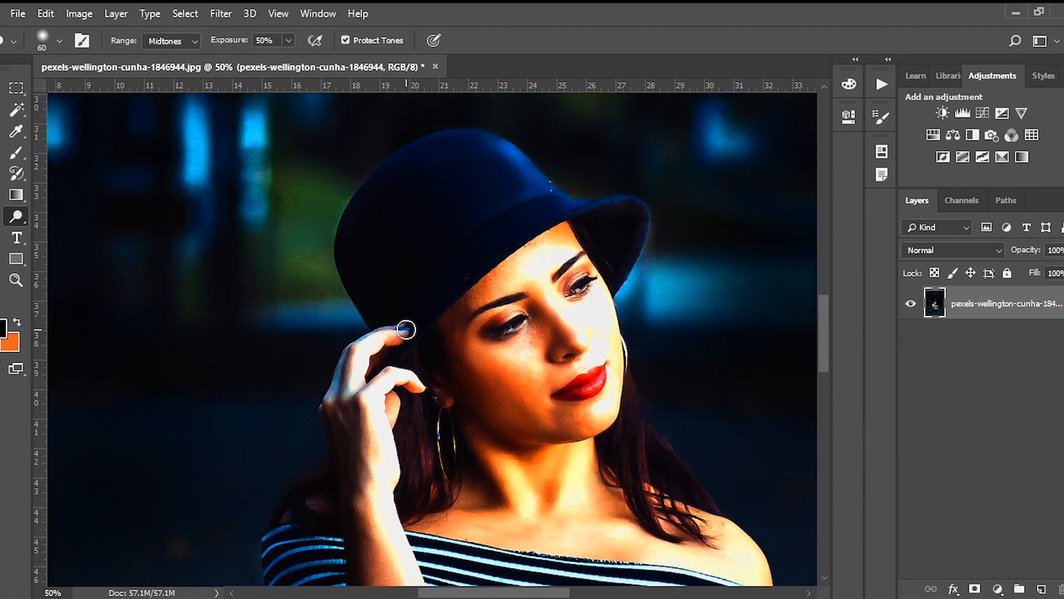
# Lighten the edge of the striped sleeve around the raised arm's elbow with the size 60 Dodge brush
pyautogui.scroll(-3, 405, 328)
pyautogui.scroll(-3, 406, 329)
pyautogui.scroll(2, 314, 480)
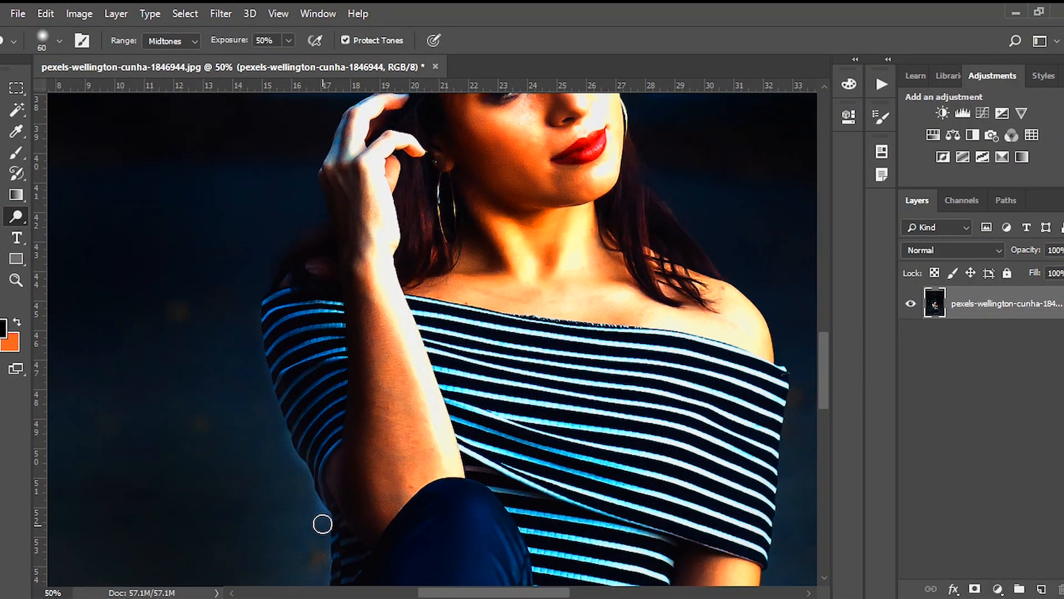
pyautogui.scroll(-5, 554, 368)
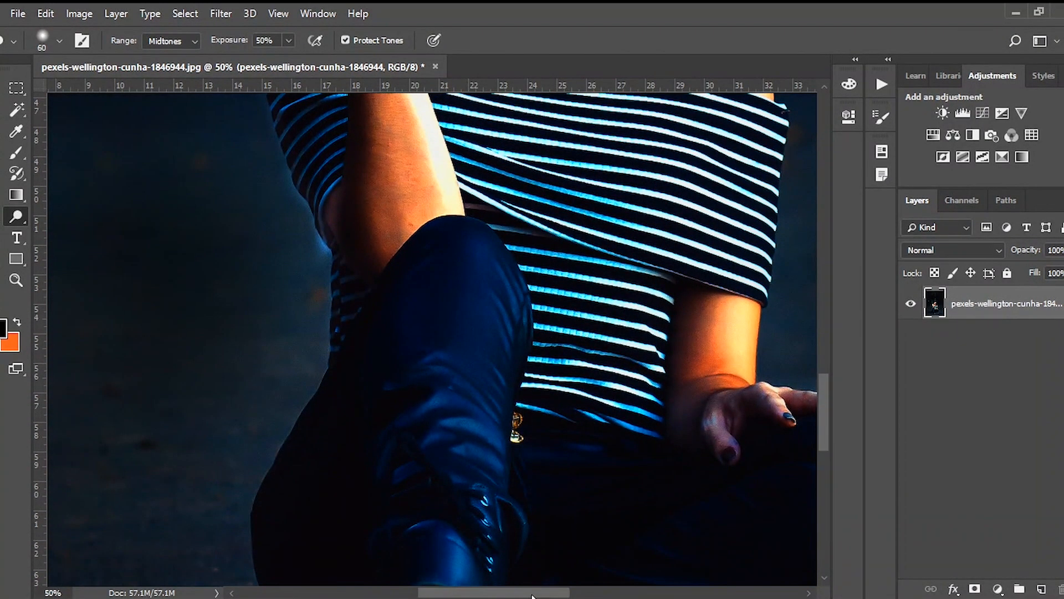
# Enlarge the Dodge brush to 300 and lighten the knee of the woman's bent leg beneath her resting hand
pyautogui.hscroll(3, 606, 504)
pyautogui.scroll(-2, 632, 437)
pyautogui.press(']')
pyautogui.press(']')
pyautogui.press(']')
pyautogui.press(']')
pyautogui.press(']')
pyautogui.press(']')
pyautogui.press(']')
pyautogui.press(']')
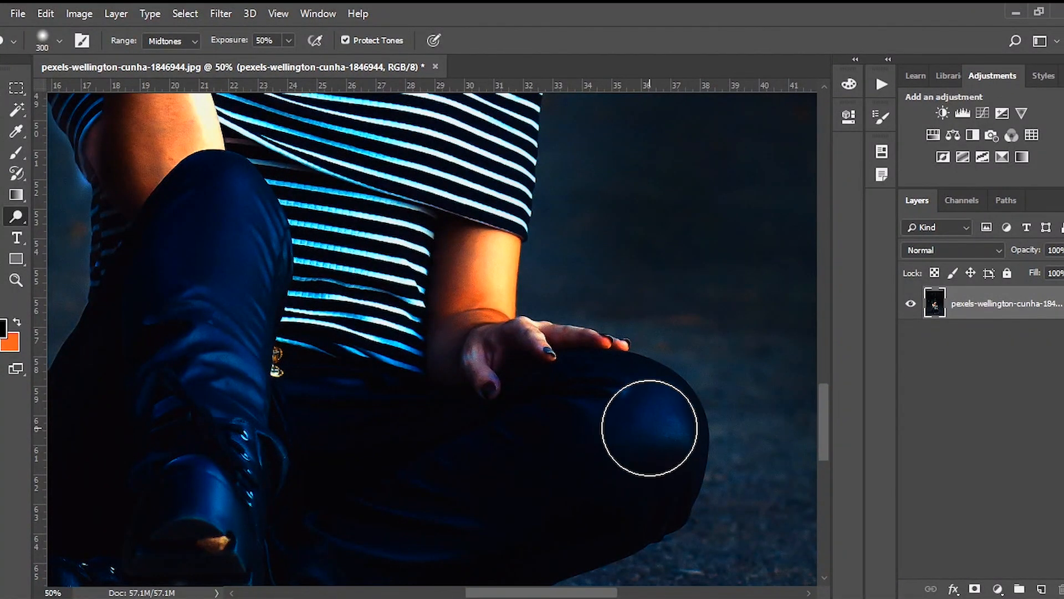
pyautogui.scroll(-1, 436, 464)
pyautogui.scroll(1, 435, 463)
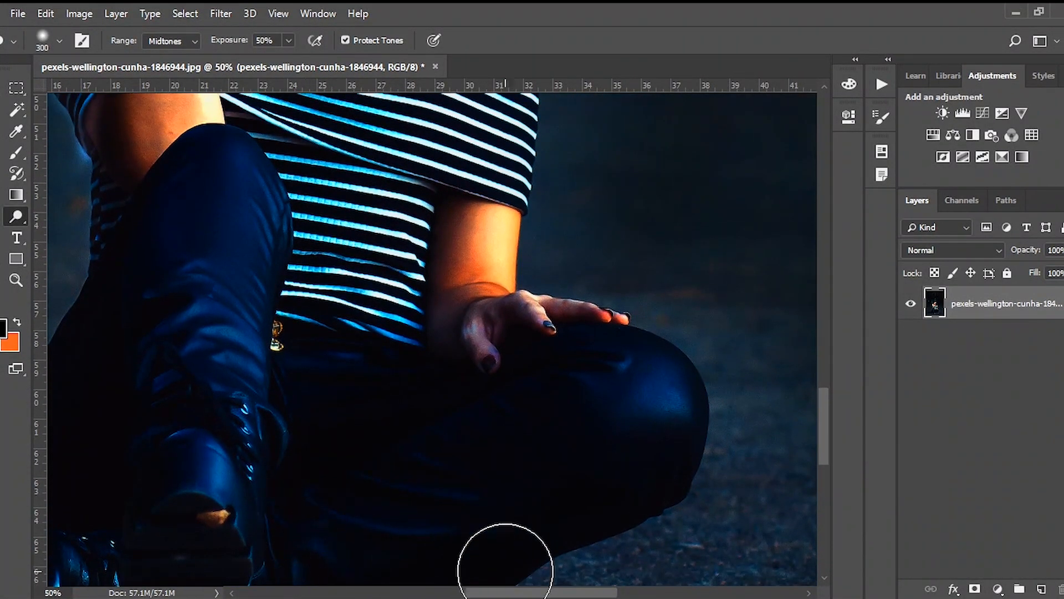
# Reduce the Dodge brush to 150 and lighten the creases and edge of the raised leg's boot shaft
pyautogui.hscroll(-4, 473, 551)
pyautogui.hscroll(1, 441, 471)
pyautogui.scroll(3, 453, 472)
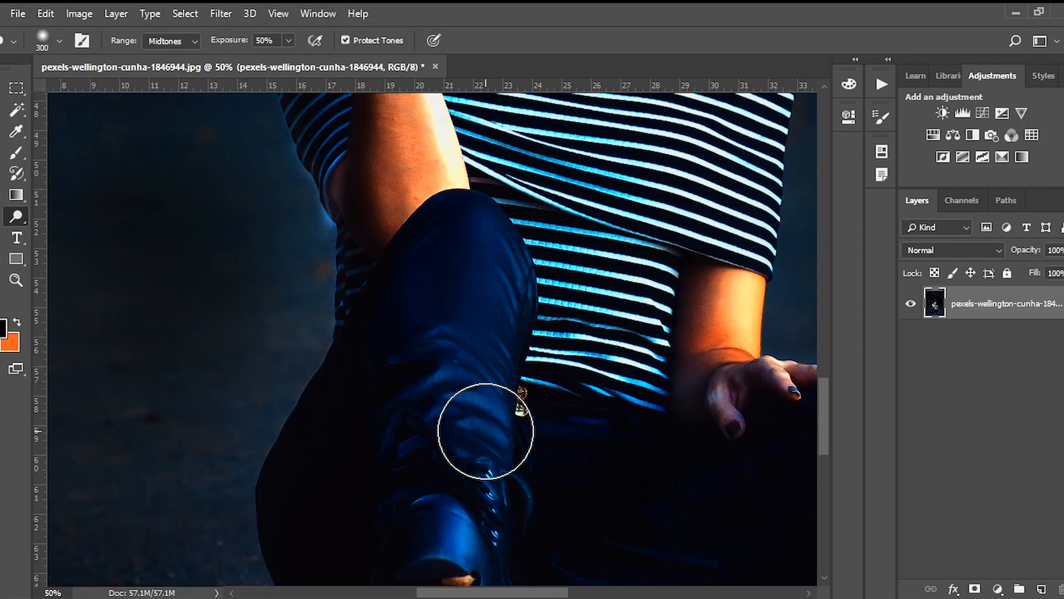
pyautogui.press('[')
pyautogui.press('[')
pyautogui.press('[')
pyautogui.press('[')
pyautogui.moveTo(479, 396)
pyautogui.mouseDown()
pyautogui.moveTo(443, 380)
pyautogui.moveTo(401, 383)
pyautogui.mouseUp()
pyautogui.moveTo(539, 341)
pyautogui.mouseDown()
pyautogui.moveTo(518, 328)
pyautogui.moveTo(505, 279)
pyautogui.moveTo(527, 326)
pyautogui.mouseUp()
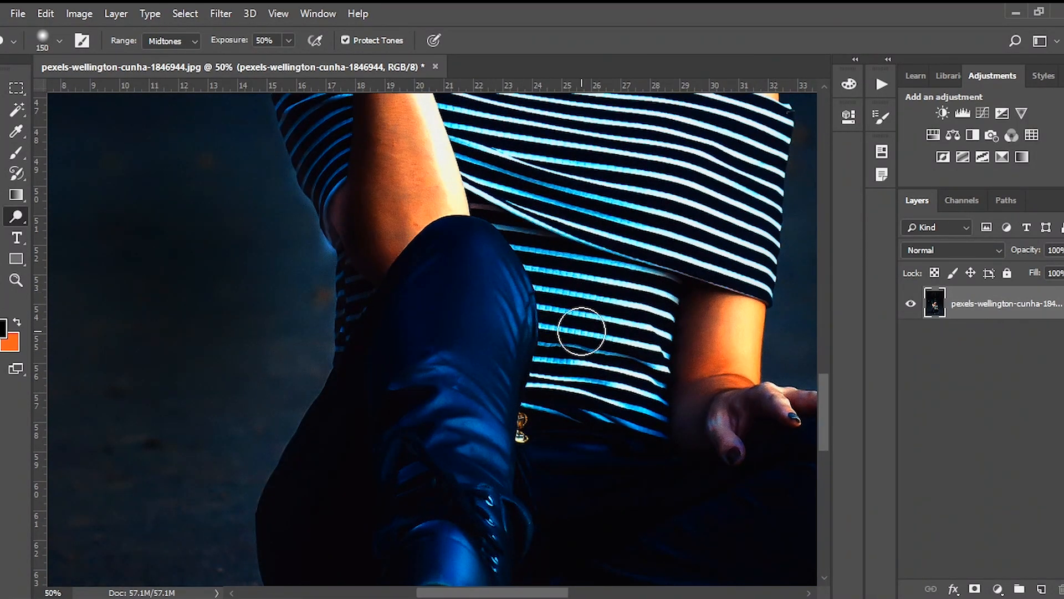
# Dodge the trouser folds along the bent leg's thigh with a size 100 brush
pyautogui.hscroll(6, 579, 321)
pyautogui.scroll(-3, 324, 458)
pyautogui.press('[')
pyautogui.press('[')
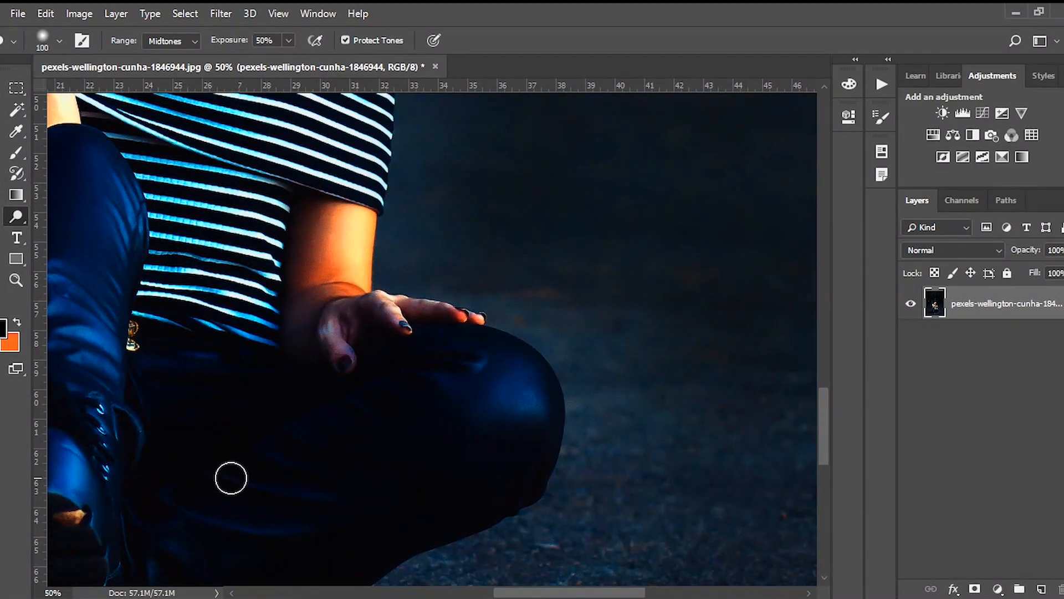
pyautogui.moveTo(242, 485)
pyautogui.mouseDown()
pyautogui.moveTo(326, 495)
pyautogui.moveTo(179, 499)
pyautogui.moveTo(305, 522)
pyautogui.mouseUp()
pyautogui.moveTo(191, 505); pyautogui.dragTo(298, 530)
pyautogui.moveTo(278, 463)
pyautogui.mouseDown()
pyautogui.moveTo(309, 468)
pyautogui.moveTo(269, 453)
pyautogui.mouseUp()
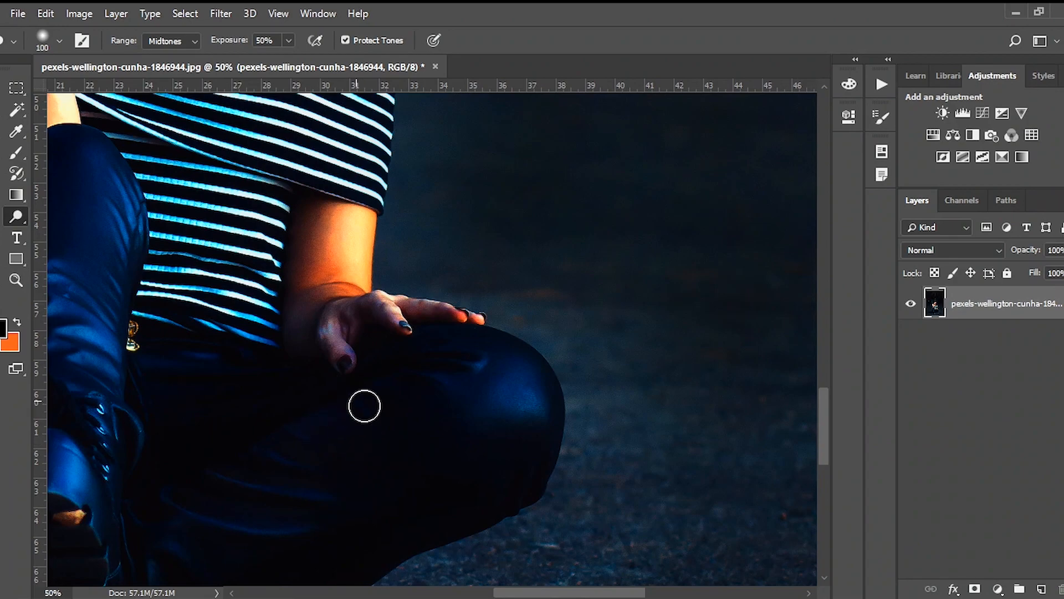
# Lighten the boot lying on the ground with the Dodge brush reduced to size 90
pyautogui.scroll(-4, 454, 388)
pyautogui.moveTo(582, 593); pyautogui.dragTo(506, 593)
pyautogui.press('[')
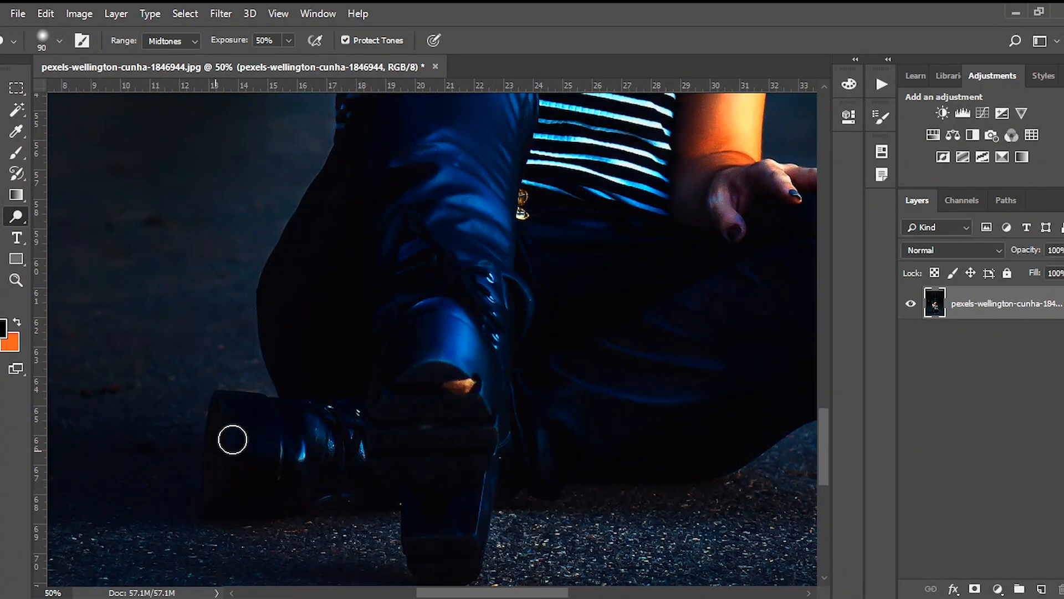
# Lighten more of the bent leg's trouser folds and outer edge with the size 90 Dodge brush
pyautogui.moveTo(515, 593); pyautogui.dragTo(562, 593)
pyautogui.scroll(4, 461, 437)
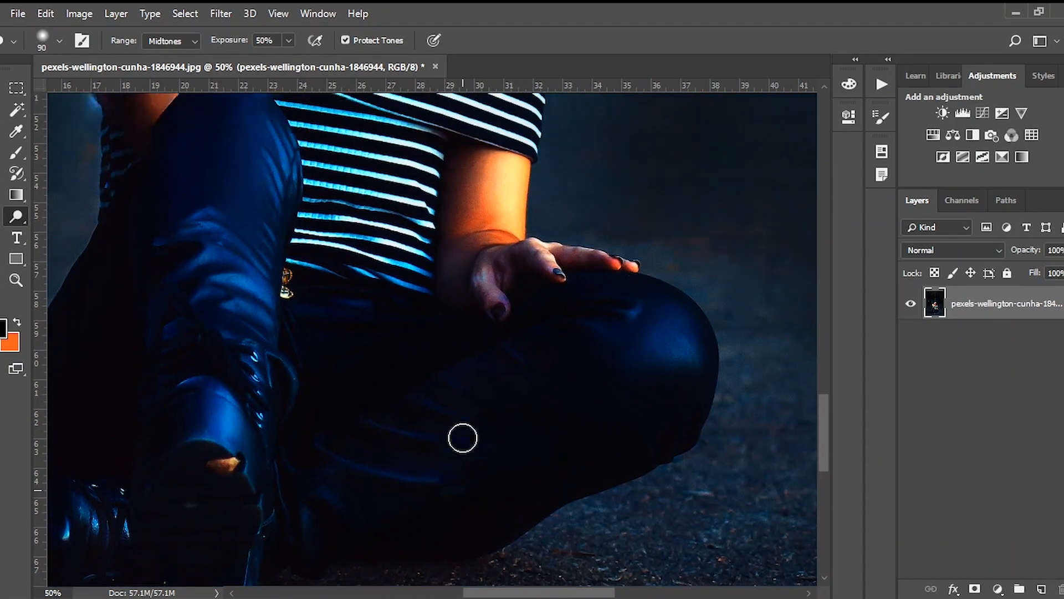
pyautogui.scroll(-3, 609, 405)
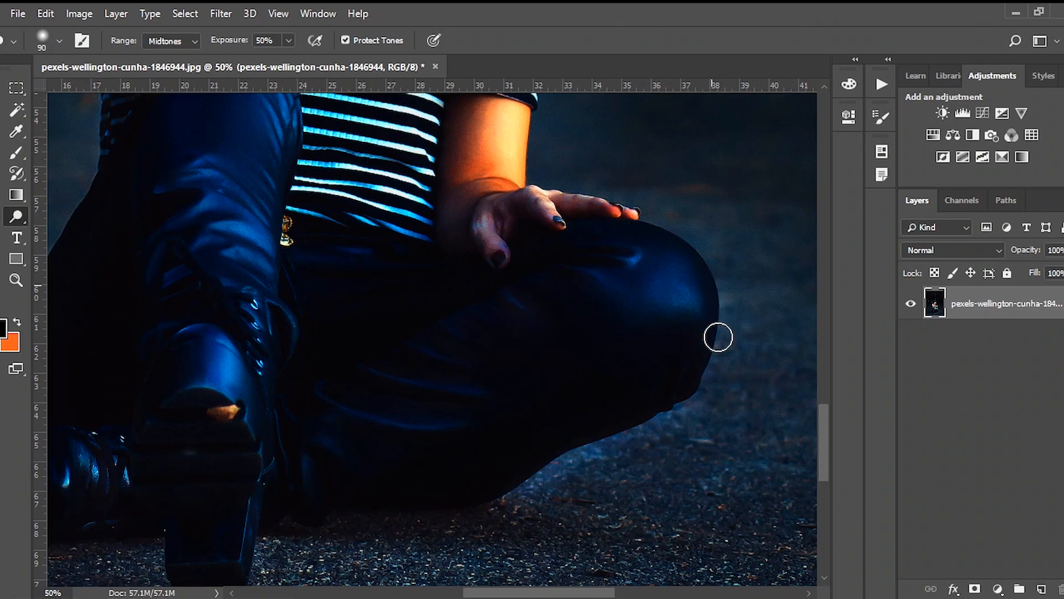
# Dodge the hand on the knee and the hair falling over the bare shoulder with the size 90 brush
pyautogui.scroll(5, 610, 399)
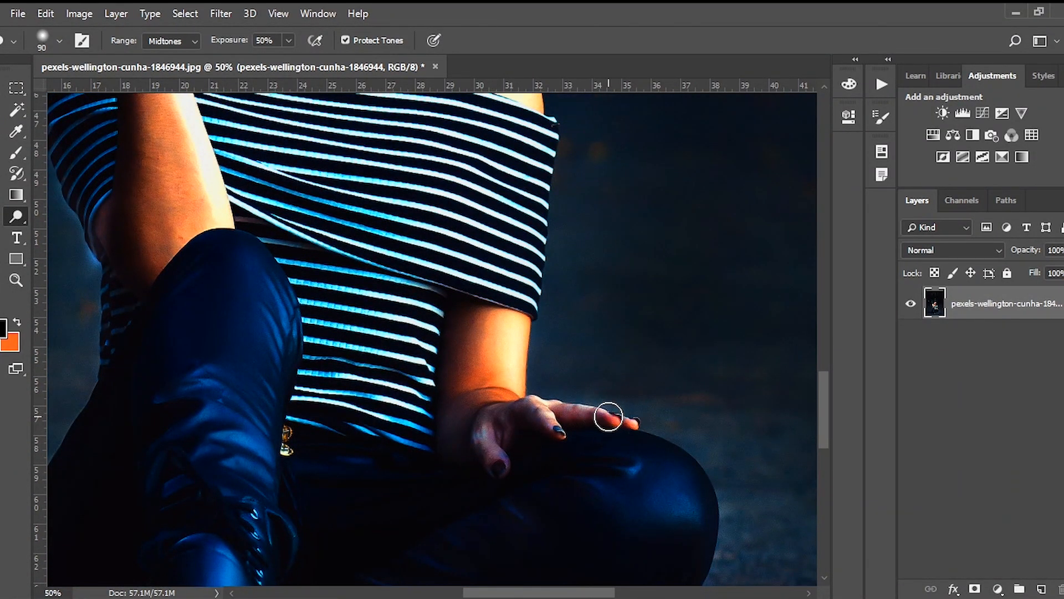
pyautogui.scroll(4, 497, 442)
pyautogui.scroll(3, 445, 377)
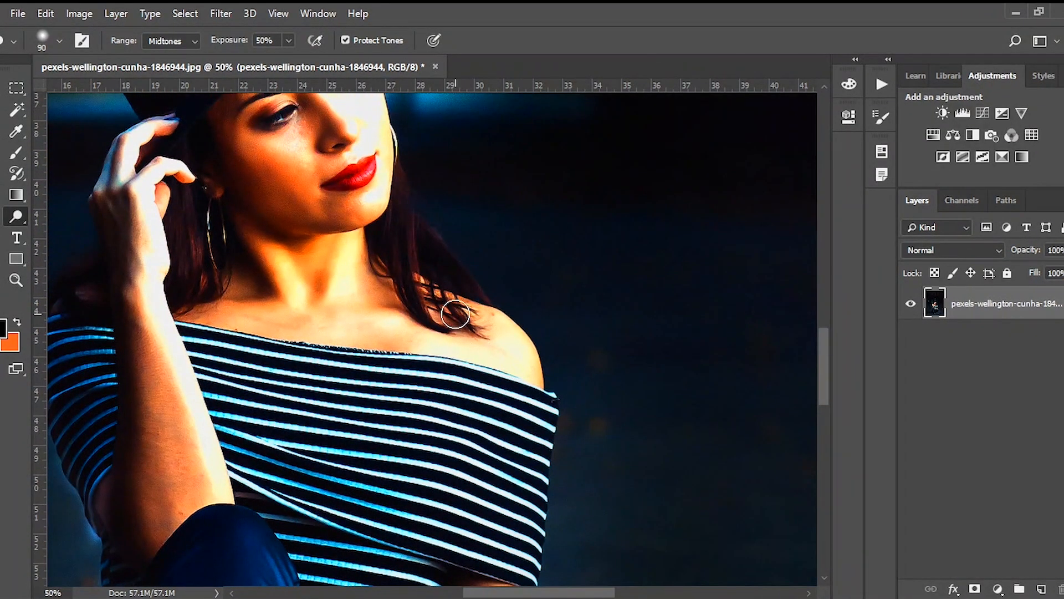
pyautogui.scroll(6, 445, 355)
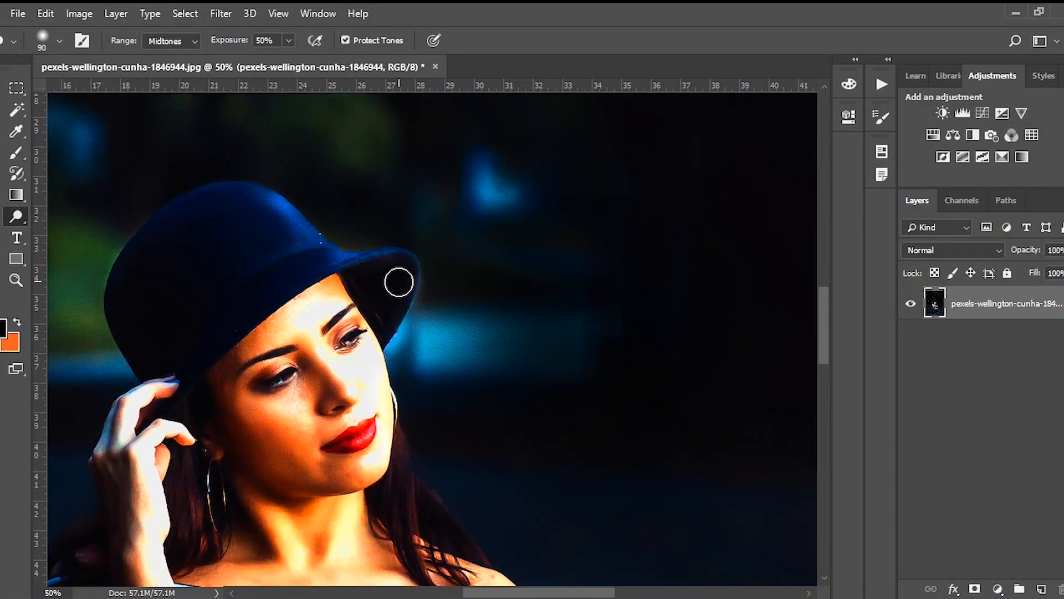
# Dodge both boots, reducing the brush to size 45 for their finer edges and details
pyautogui.scroll(-12, 422, 409)
pyautogui.hscroll(-4, 355, 529)
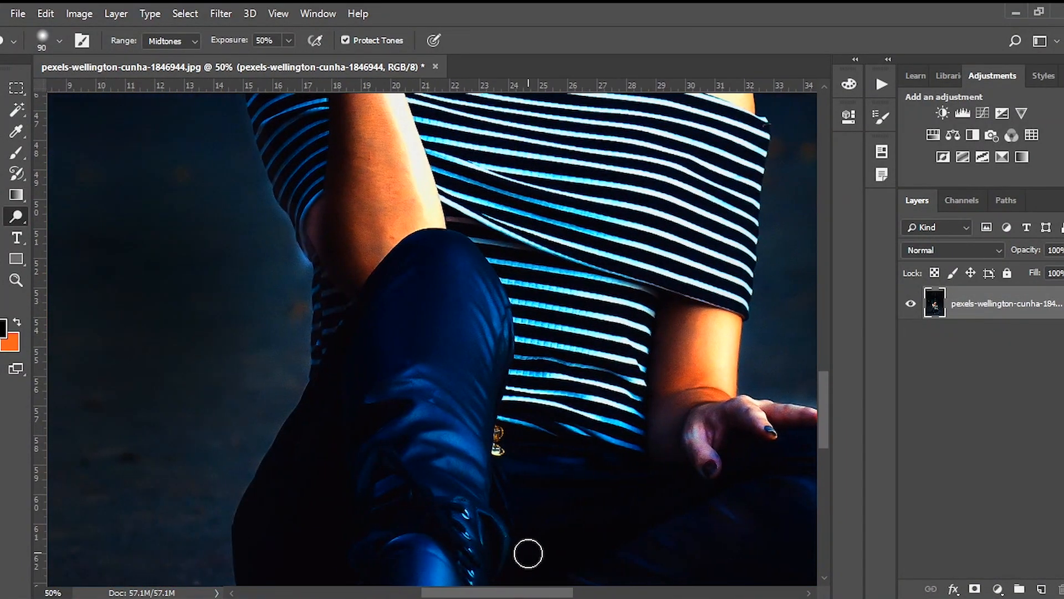
pyautogui.scroll(-6, 501, 416)
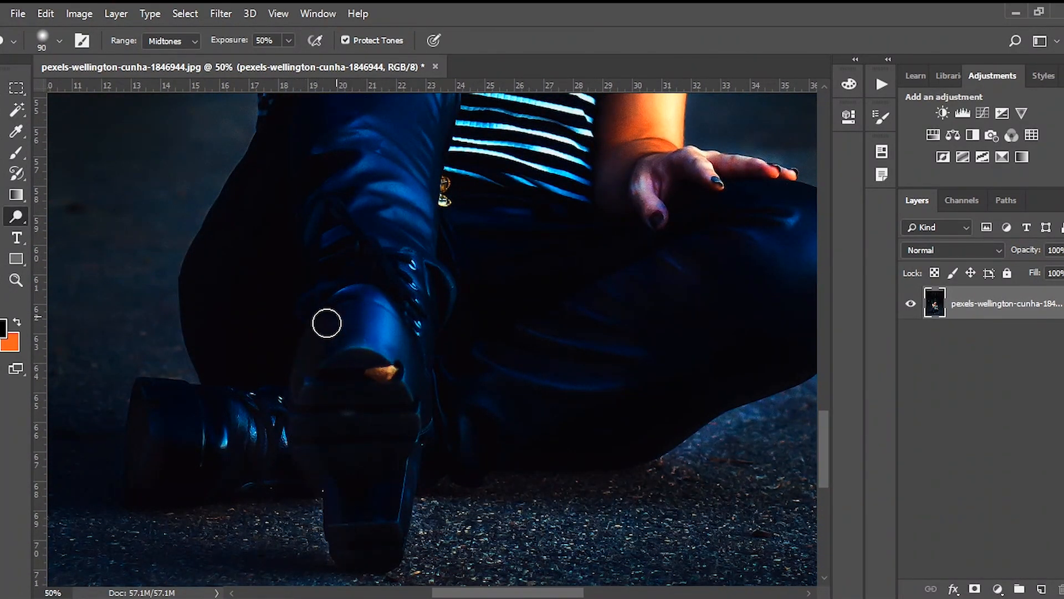
pyautogui.press(']')
pyautogui.press(']')
pyautogui.press(']')
pyautogui.press(']')
pyautogui.press('[')
pyautogui.press('[')
pyautogui.press('[')
pyautogui.press('[')
pyautogui.press('[')
pyautogui.press('[')
pyautogui.scroll(2, 365, 456)
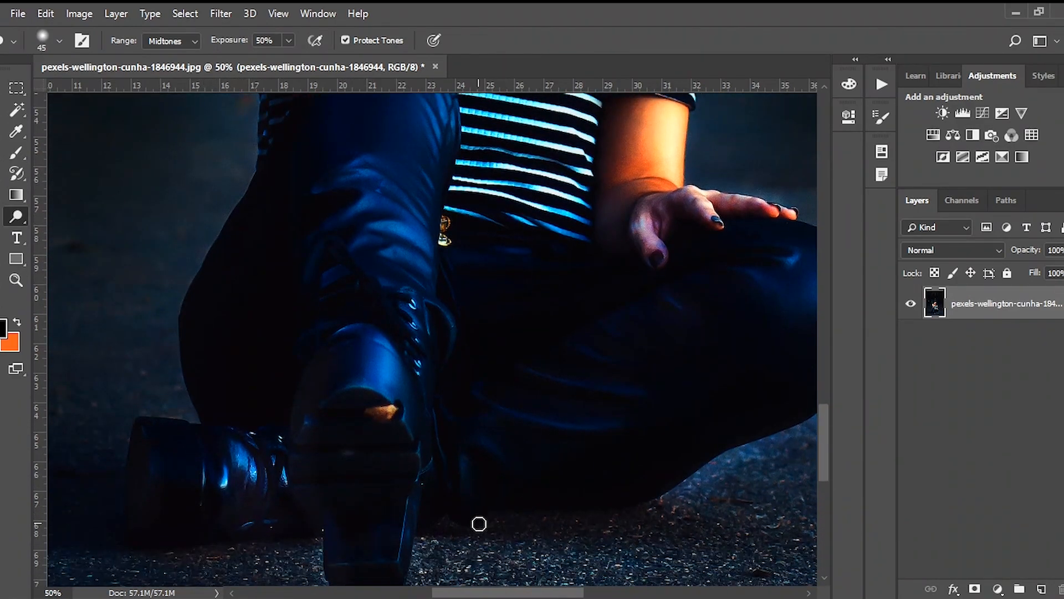
# Reduce the Dodge brush to 40 and lighten the hair around the raised hand and hoop earring
pyautogui.scroll(10, 636, 461)
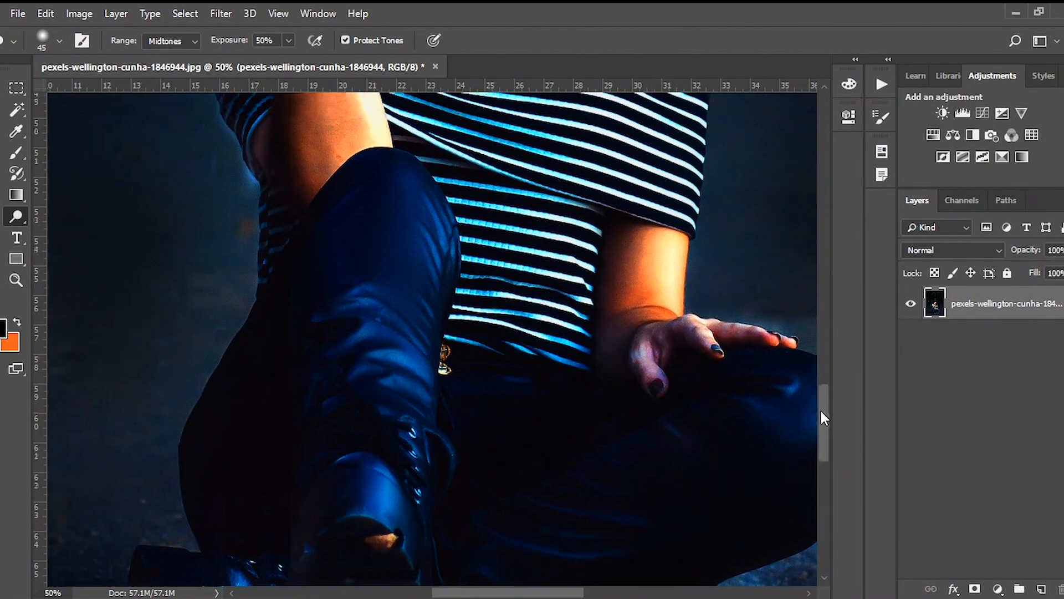
pyautogui.scroll(16, 658, 475)
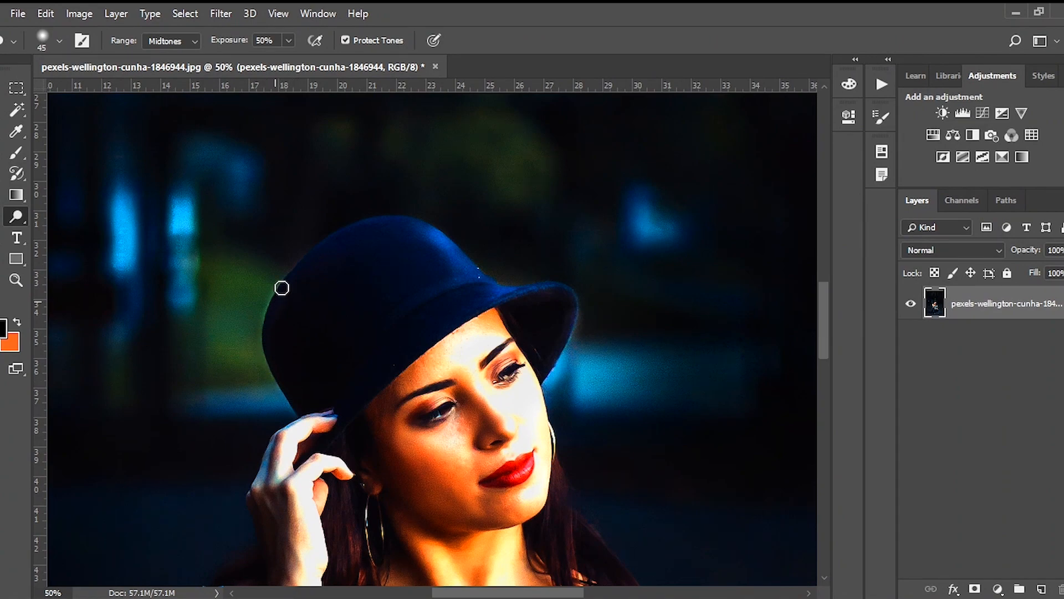
pyautogui.press('[')
pyautogui.scroll(-5, 383, 447)
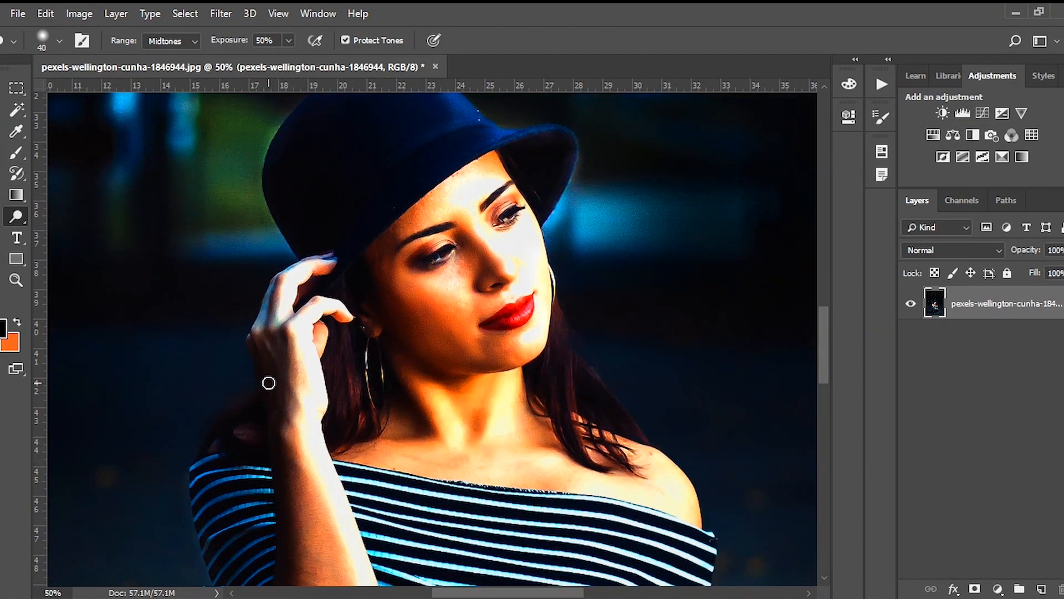
pyautogui.moveTo(383, 426); pyautogui.dragTo(372, 420)
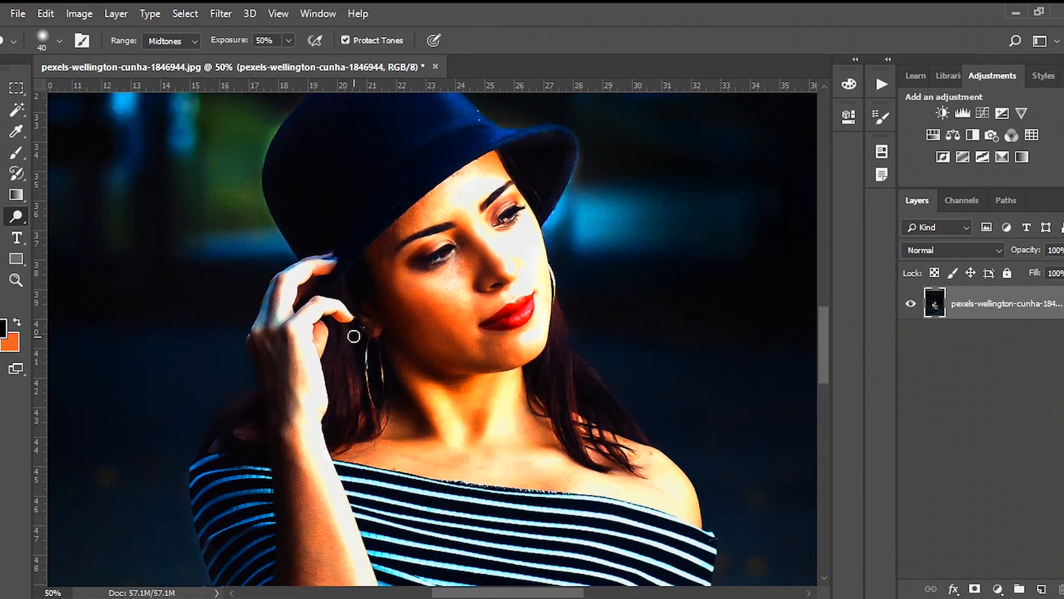
# Lighten the ground beside the upright boot and under the bent leg with a size 300 Dodge brush
pyautogui.scroll(-6, 322, 337)
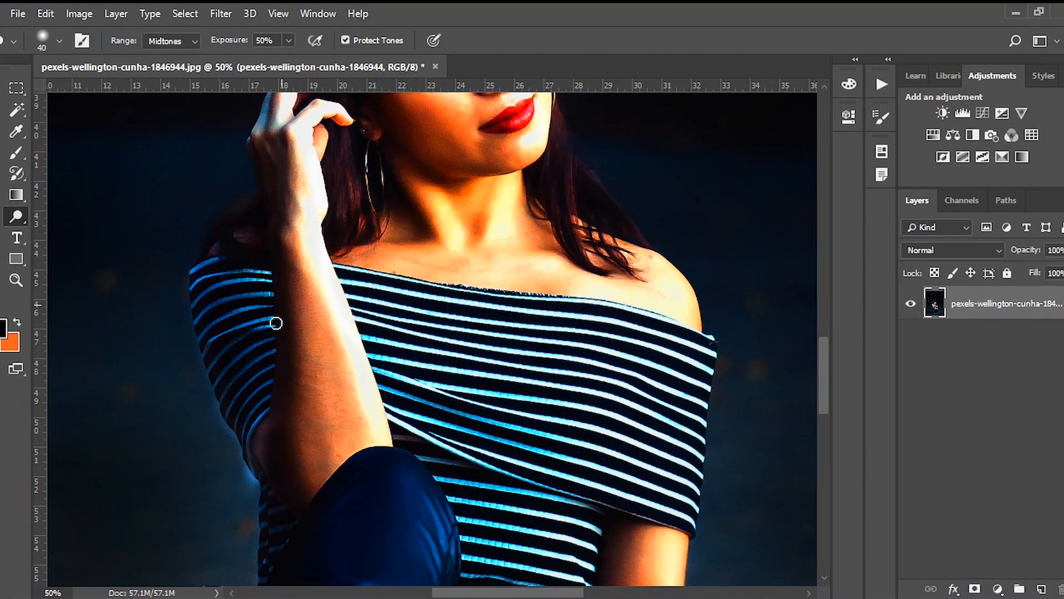
pyautogui.scroll(-16, 279, 311)
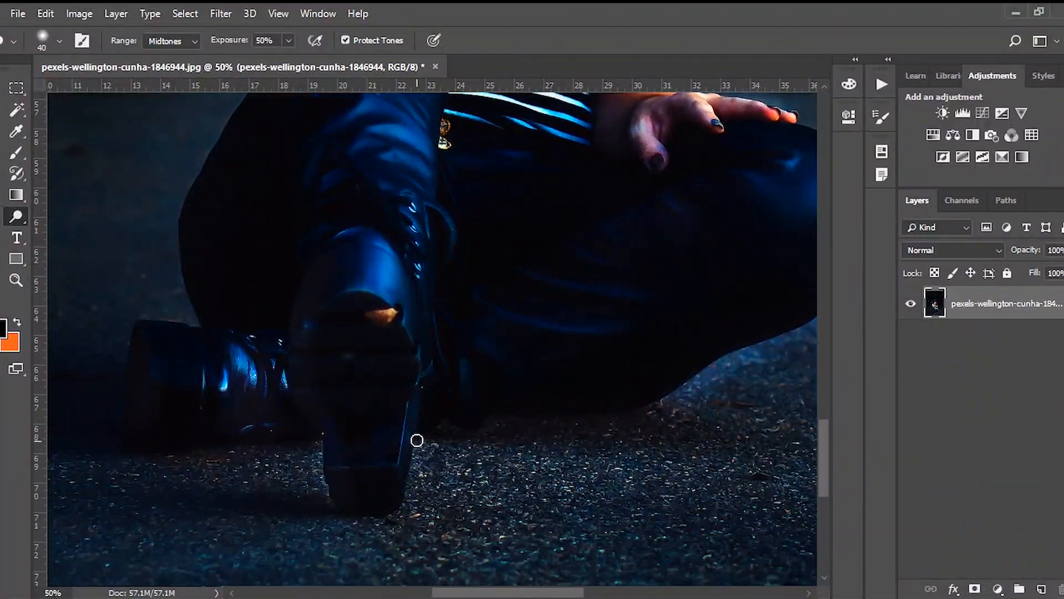
pyautogui.press(']')
pyautogui.press(']')
pyautogui.press(']')
pyautogui.press(']')
pyautogui.press(']')
pyautogui.press(']')
pyautogui.press(']')
pyautogui.press(']')
pyautogui.press(']')
pyautogui.press(']')
pyautogui.press('[')
pyautogui.press('[')
pyautogui.moveTo(492, 485)
pyautogui.mouseDown()
pyautogui.moveTo(606, 475)
pyautogui.moveTo(417, 473)
pyautogui.moveTo(655, 453)
pyautogui.moveTo(676, 433)
pyautogui.mouseUp()
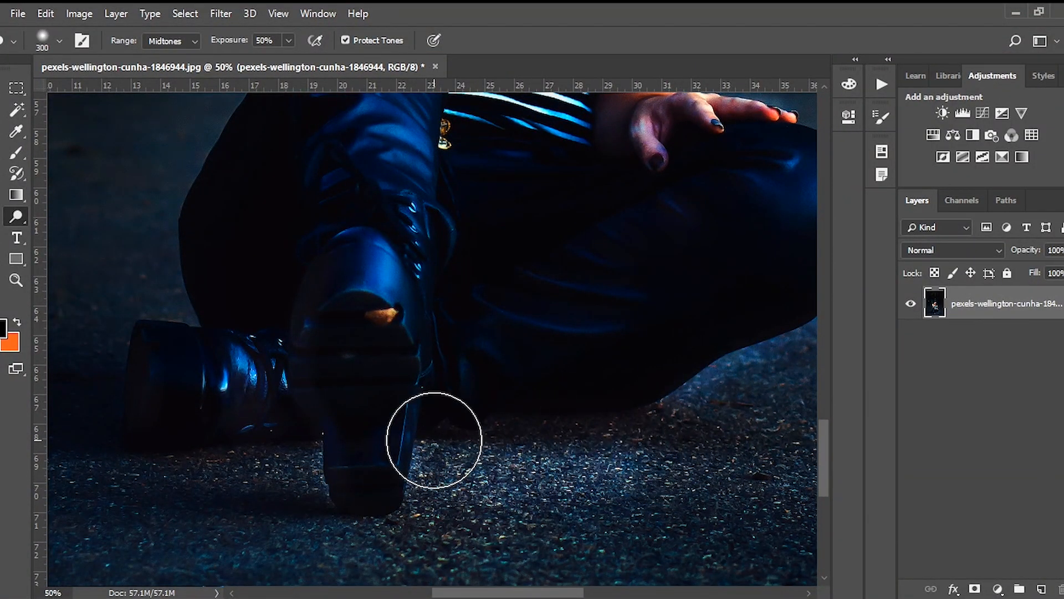
# Reduce the Dodge brush to 150 and lighten the upright boot's sole and the ground around it
pyautogui.scroll(1, 343, 460)
pyautogui.press('[')
pyautogui.press('[')
pyautogui.press('[')
pyautogui.press('[')
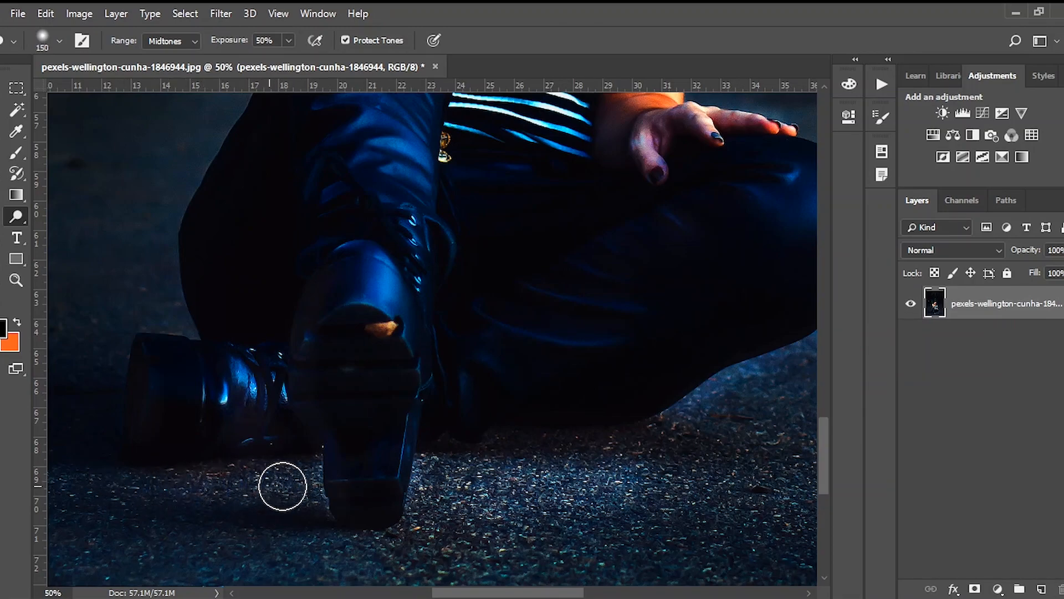
# Lighten the raised leg below the knee with the Dodge brush enlarged to 200
pyautogui.scroll(5, 373, 459)
pyautogui.press(']')
pyautogui.press(']')
pyautogui.scroll(4, 440, 316)
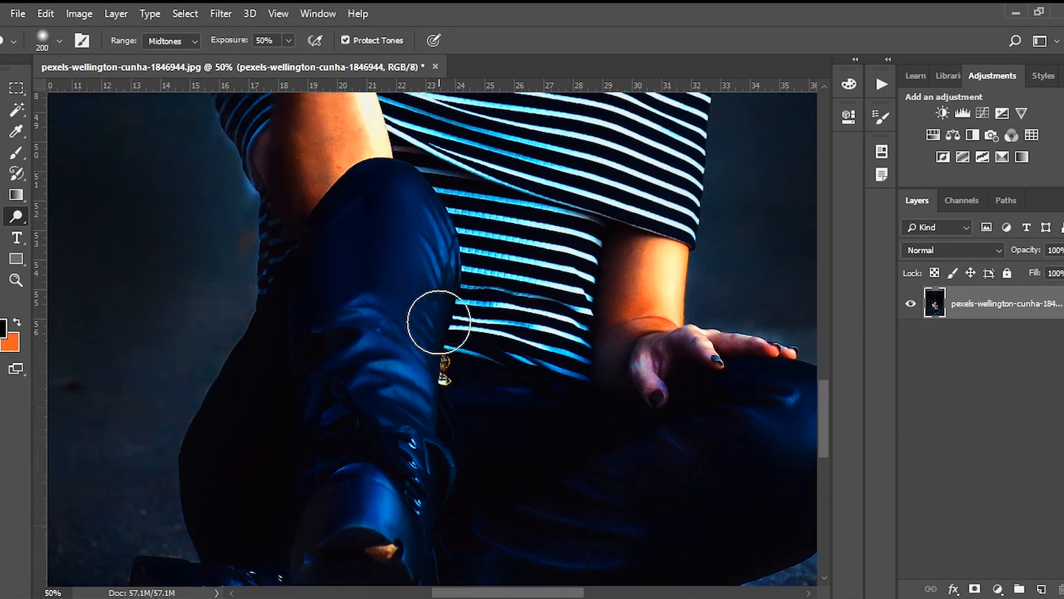
# Open the Shadows/Highlights adjustment for the whole photo and set the Shadows amount to 0%
pyautogui.press('z')
pyautogui.keyDown('alt'); pyautogui.click(377, 384); pyautogui.keyUp('alt')
pyautogui.keyDown('alt'); pyautogui.click(377, 383); pyautogui.keyUp('alt')
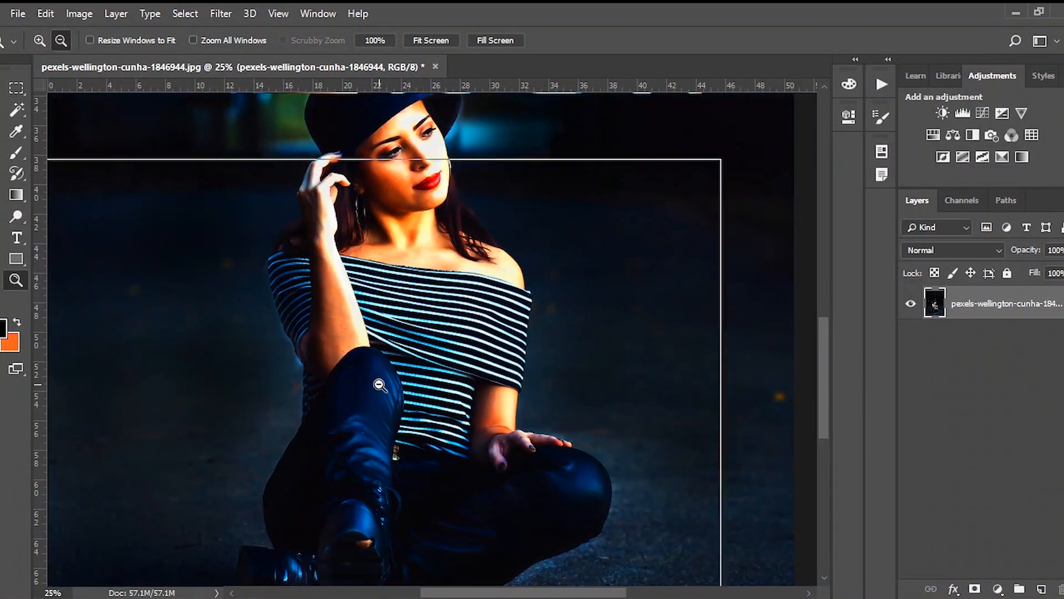
pyautogui.press('o')
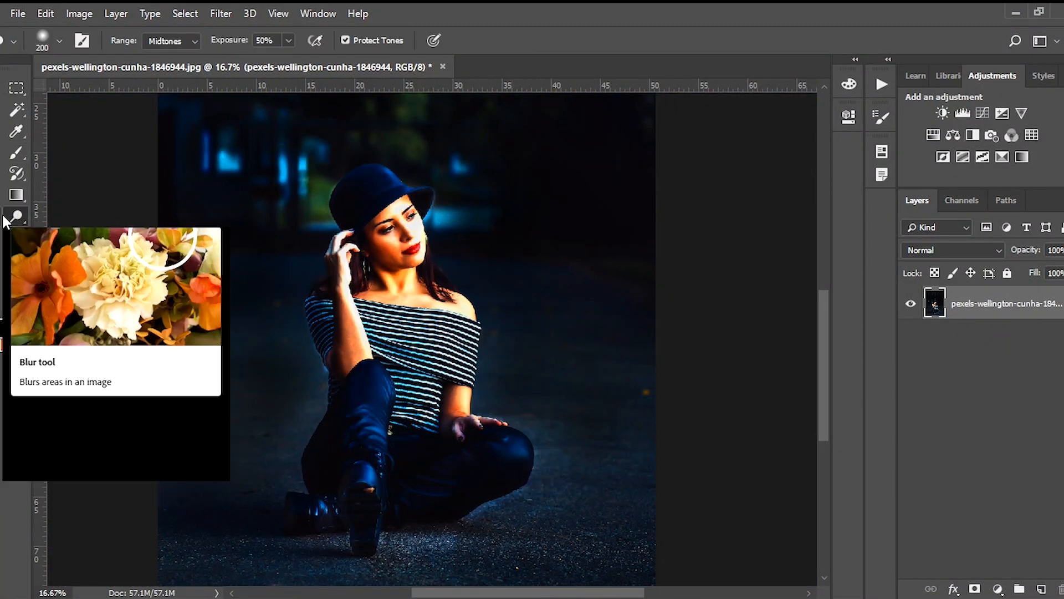
pyautogui.click(16, 280)
pyautogui.keyDown('alt'); pyautogui.click(413, 361); pyautogui.keyUp('alt')
pyautogui.keyDown('alt'); pyautogui.click(413, 362); pyautogui.keyUp('alt')
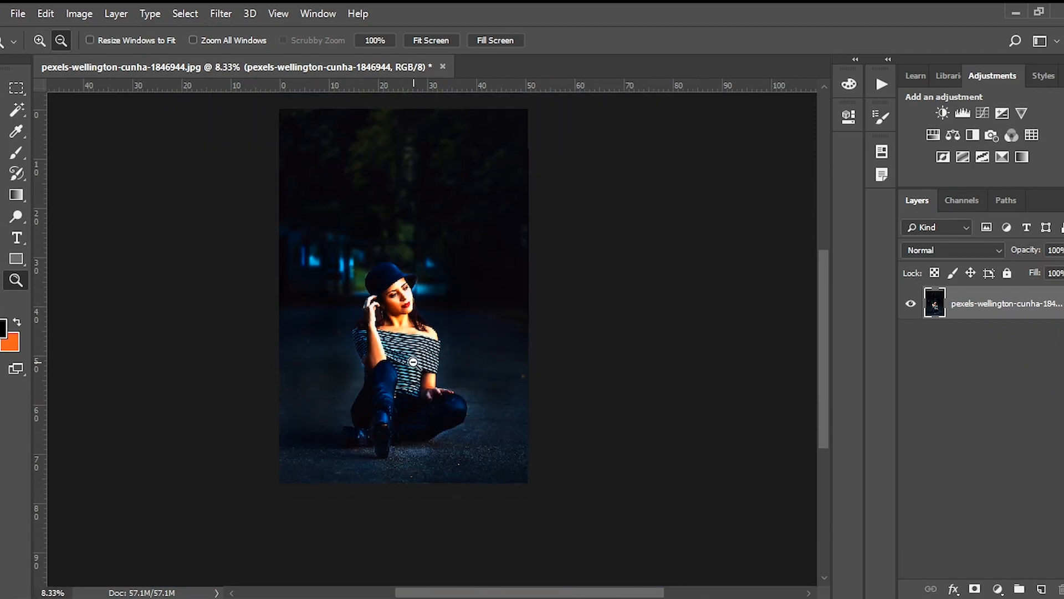
pyautogui.click(82, 14)
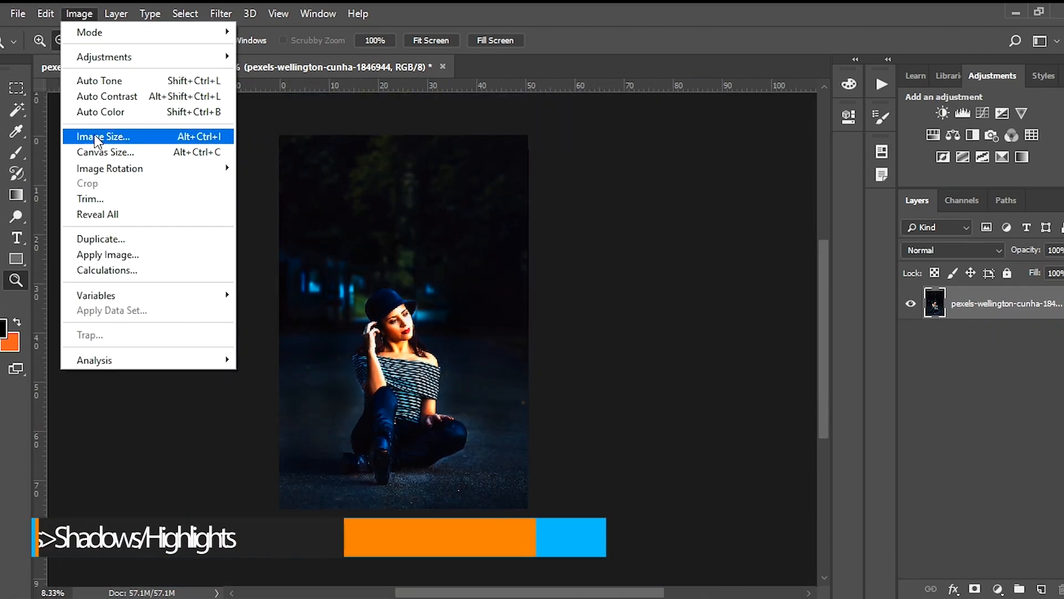
pyautogui.moveTo(126, 61)
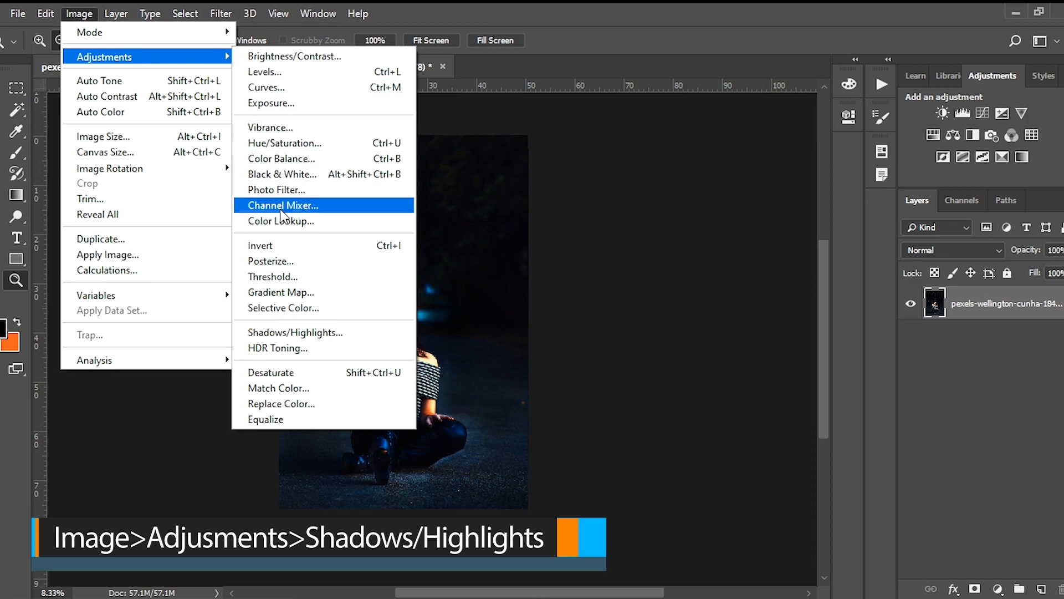
pyautogui.click(292, 334)
pyautogui.moveTo(473, 127); pyautogui.dragTo(707, 112)
pyautogui.moveTo(698, 159); pyautogui.dragTo(663, 162)
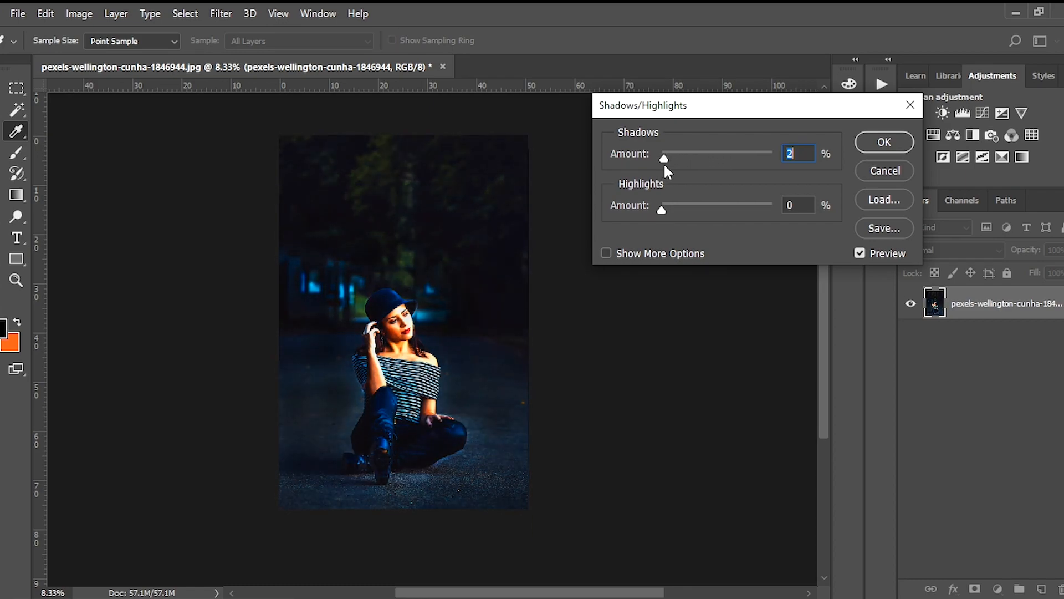
# Set the Highlights amount to 6% and apply the Shadows/Highlights adjustment
pyautogui.moveTo(660, 206); pyautogui.dragTo(676, 214)
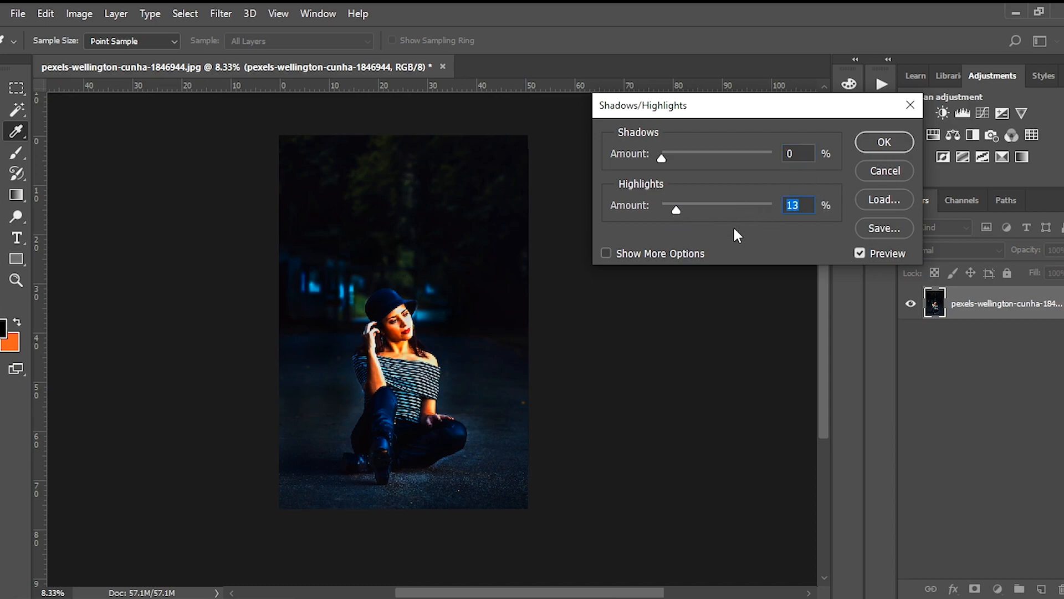
pyautogui.moveTo(674, 215)
pyautogui.mouseDown()
pyautogui.moveTo(752, 211)
pyautogui.moveTo(668, 209)
pyautogui.mouseUp()
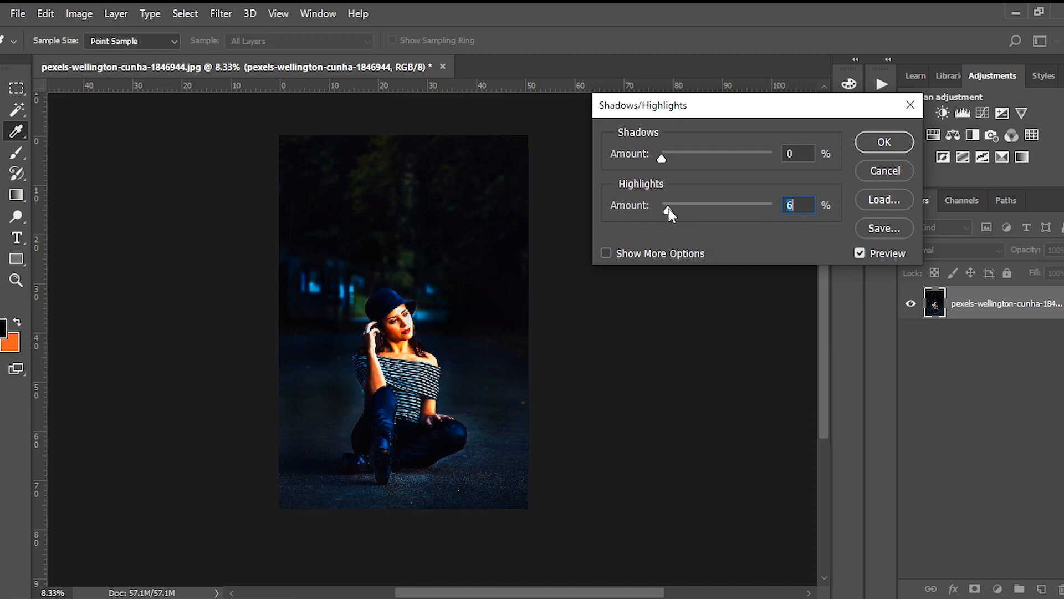
pyautogui.click(885, 142)
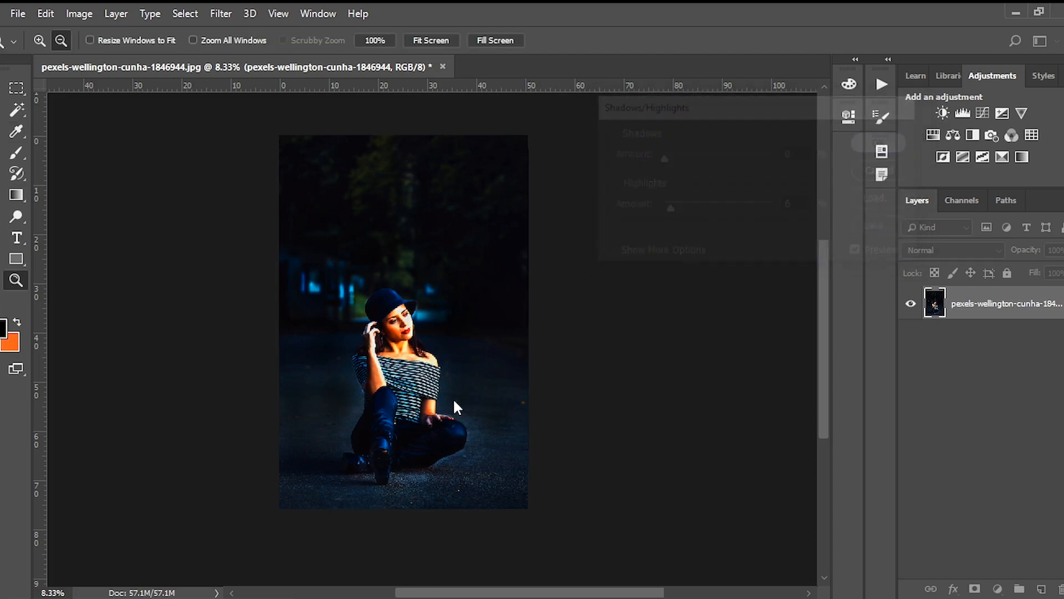
# Select the photo layer and open the Color Lookup adjustment for it, keeping the dialog clear of the photo
pyautogui.press('v')
pyautogui.click(79, 14)
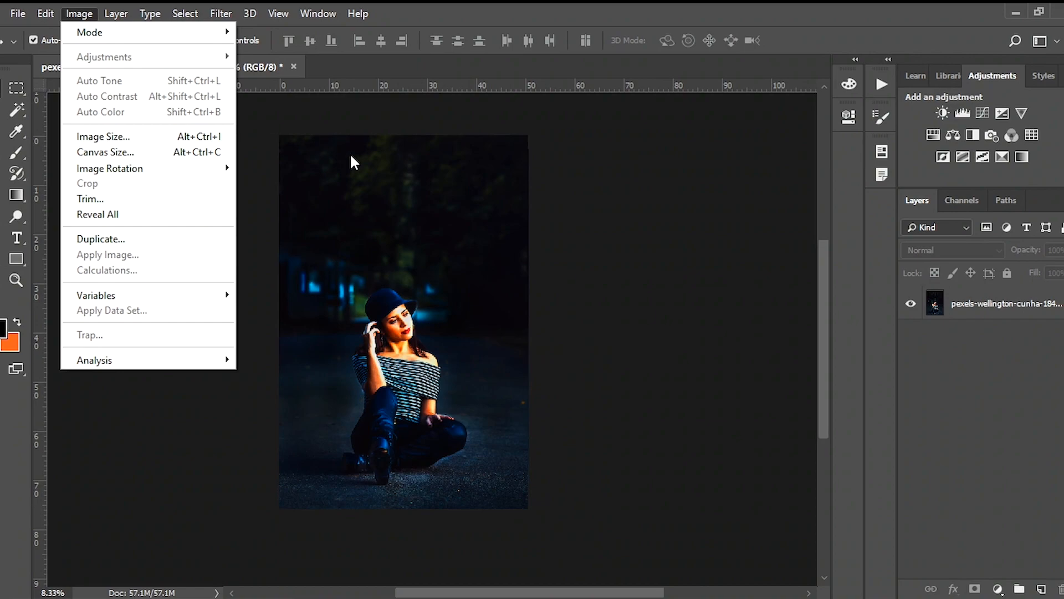
pyautogui.click(453, 222)
pyautogui.click(1007, 306)
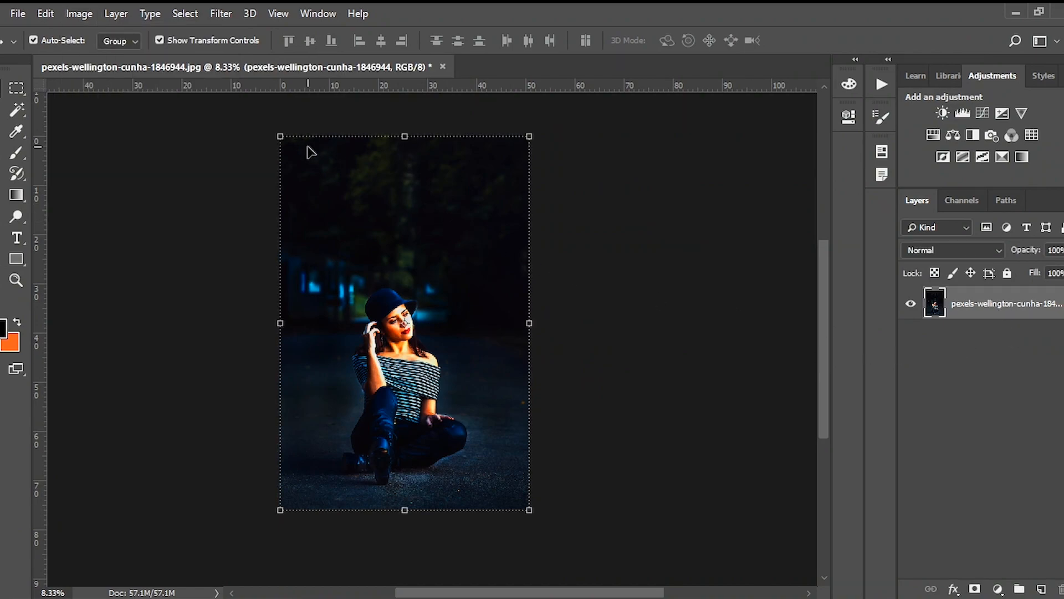
pyautogui.click(74, 15)
pyautogui.moveTo(221, 55)
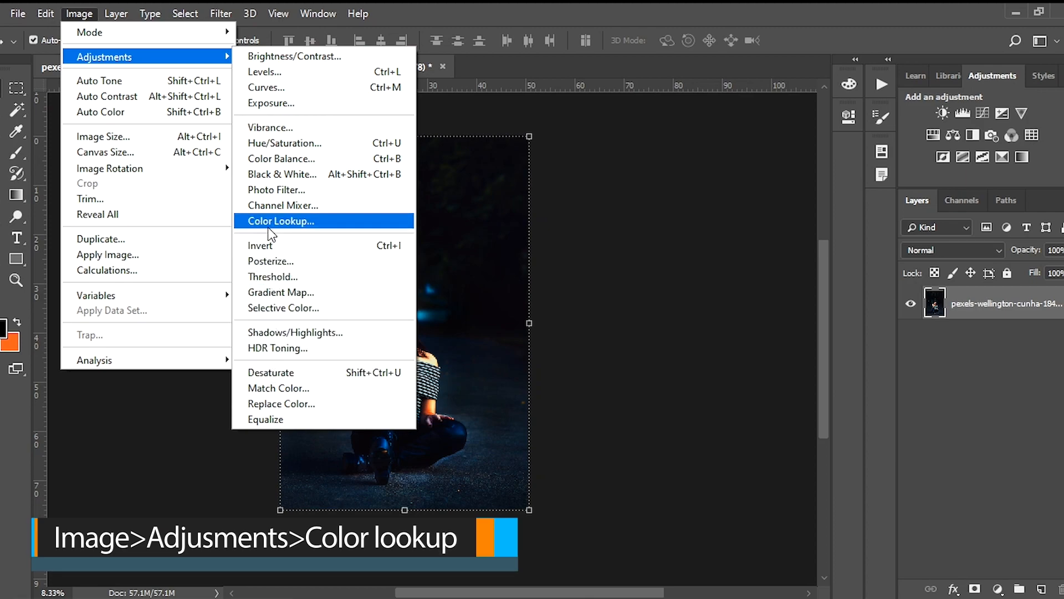
pyautogui.click(281, 221)
pyautogui.moveTo(687, 103); pyautogui.dragTo(712, 134)
# Try the 3DLUT files Soft_Warming.look and Kodak 5218 Kodak 2395 (by Adobe).cube on the photo
pyautogui.click(791, 177)
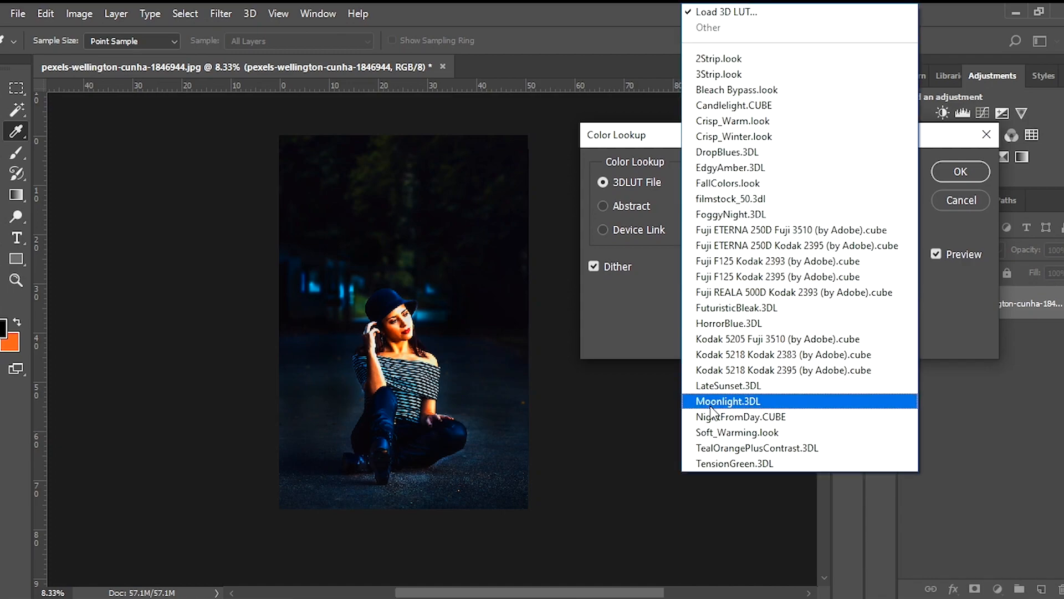
pyautogui.click(715, 437)
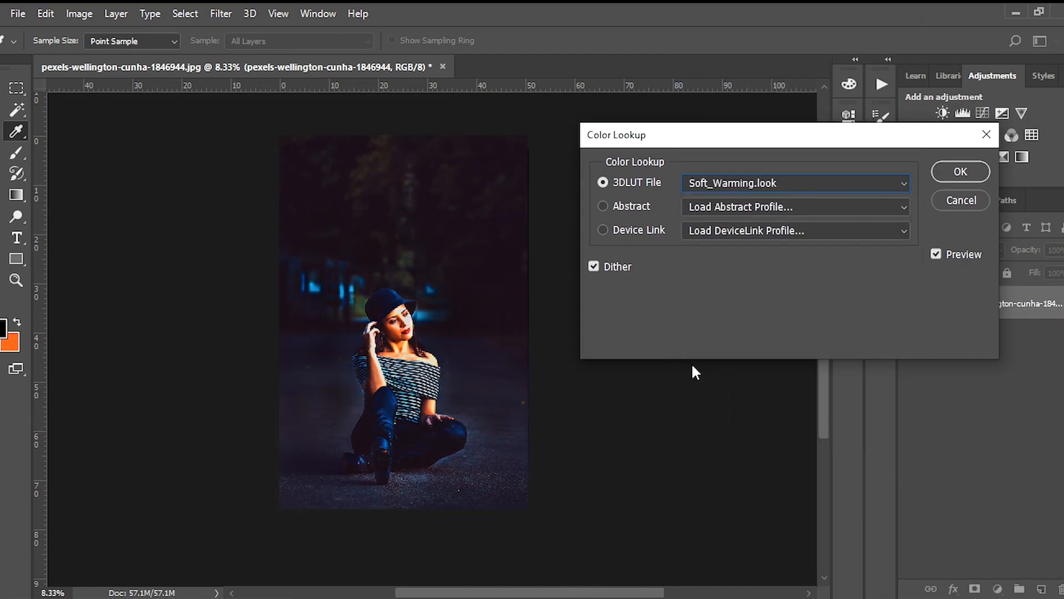
pyautogui.click(759, 182)
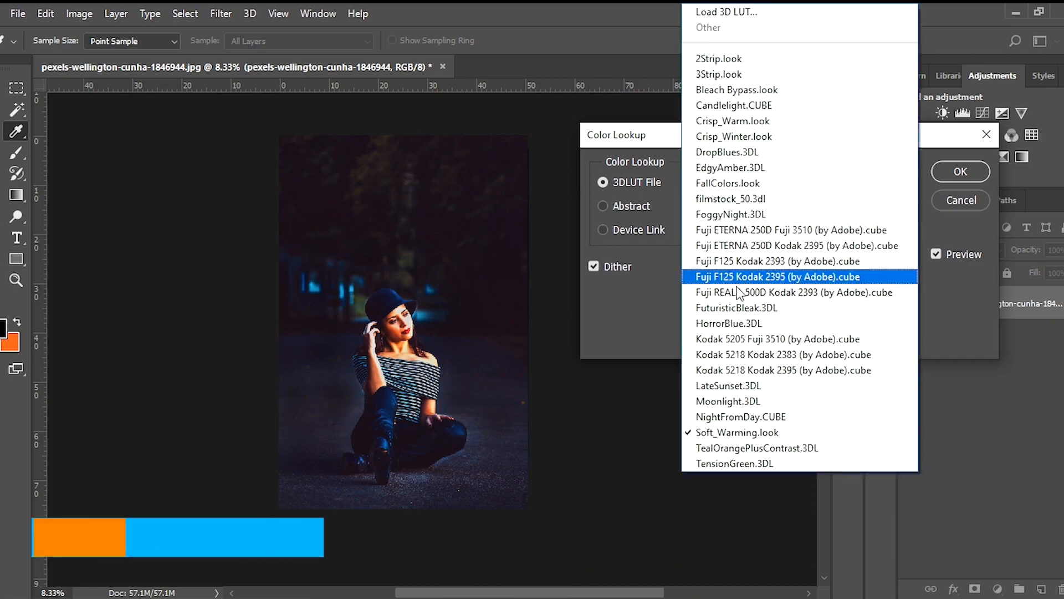
pyautogui.click(713, 371)
# Set the 3DLUT file to Soft_Warming.look and apply the Color Lookup adjustment
pyautogui.click(704, 183)
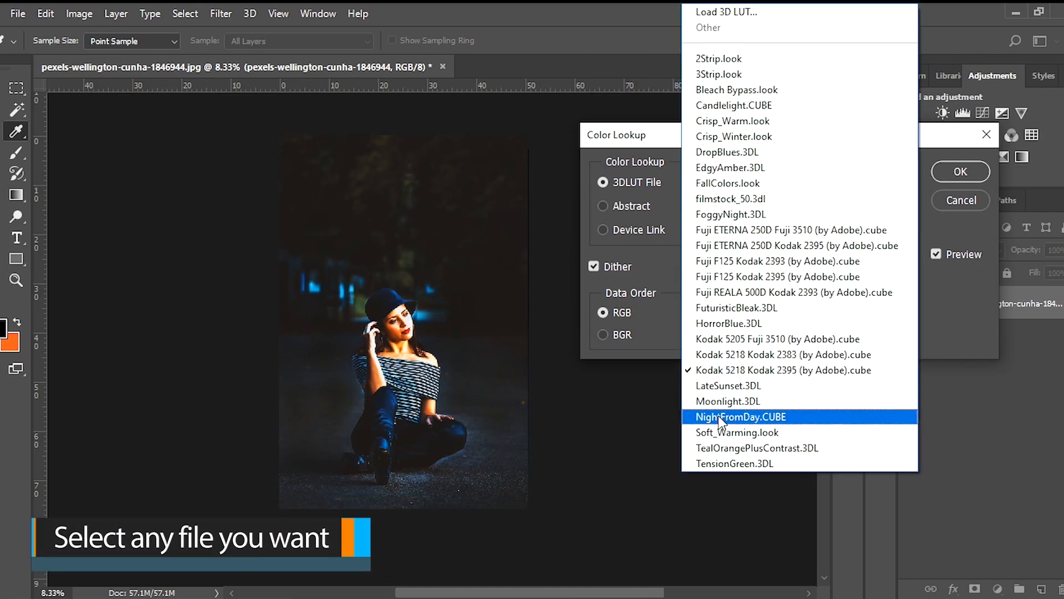
pyautogui.click(721, 436)
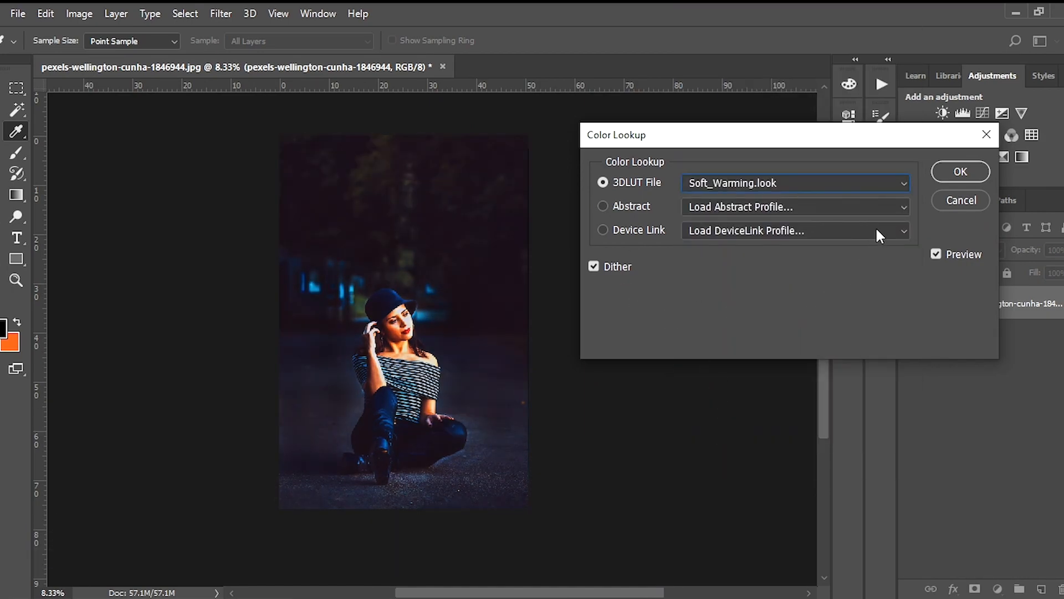
pyautogui.click(946, 176)
pyautogui.press('v')
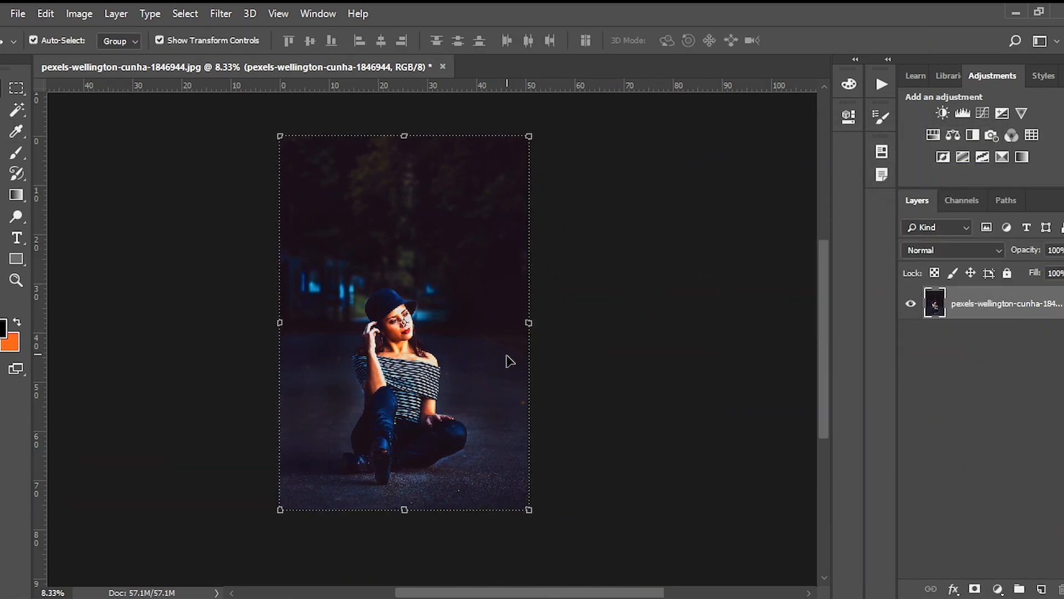